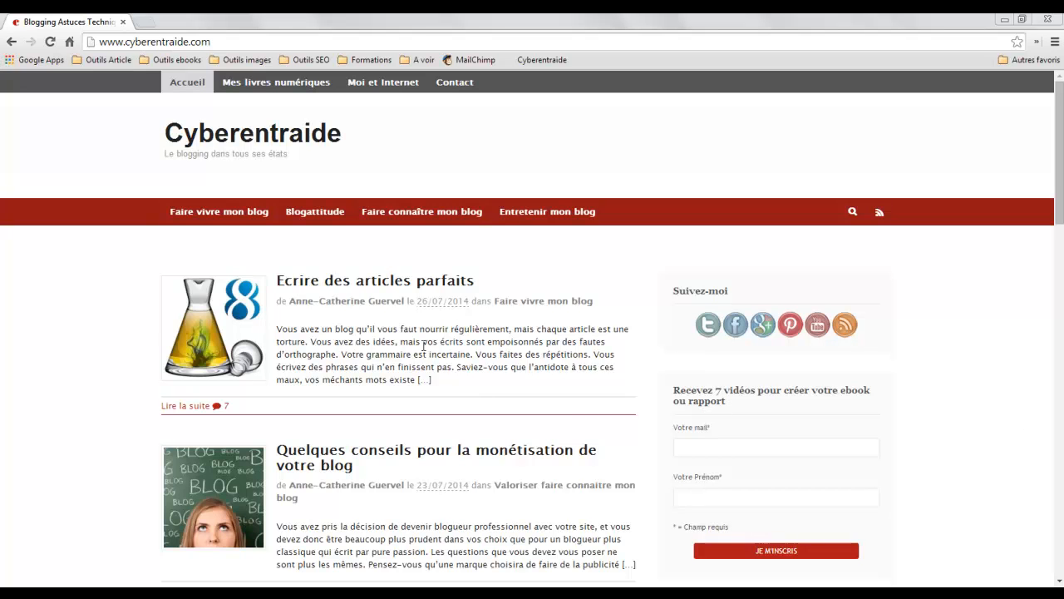
Open the article "Ecrire des articles parfaits" and examine how its share bar behaves along the whole page
{"action": "left_click", "coordinate": [384, 288]}
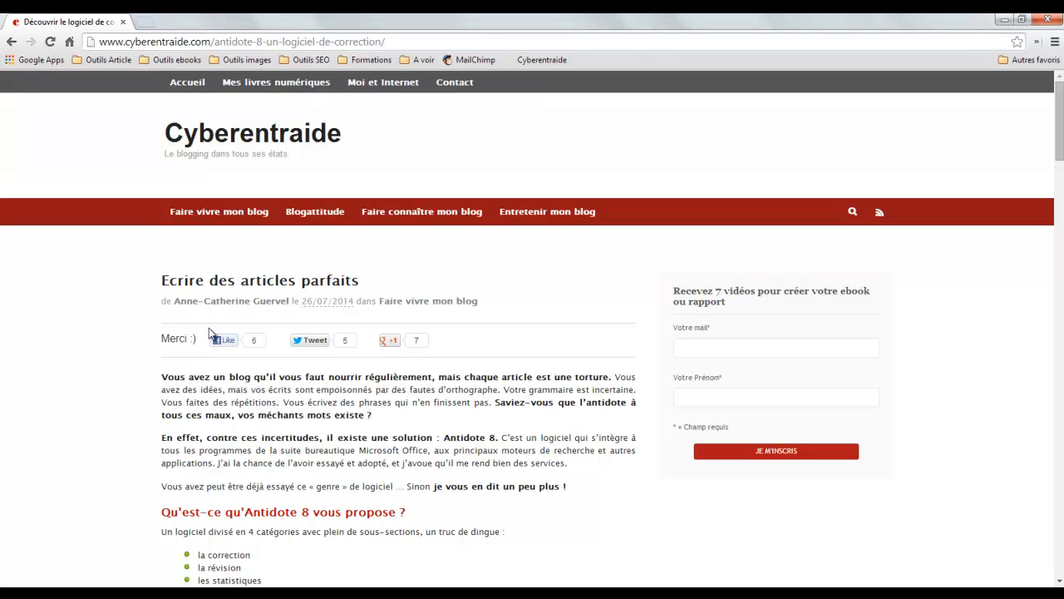
{"action": "scroll", "coordinate": [502, 348], "scroll_direction": "down", "scroll_amount": 5}
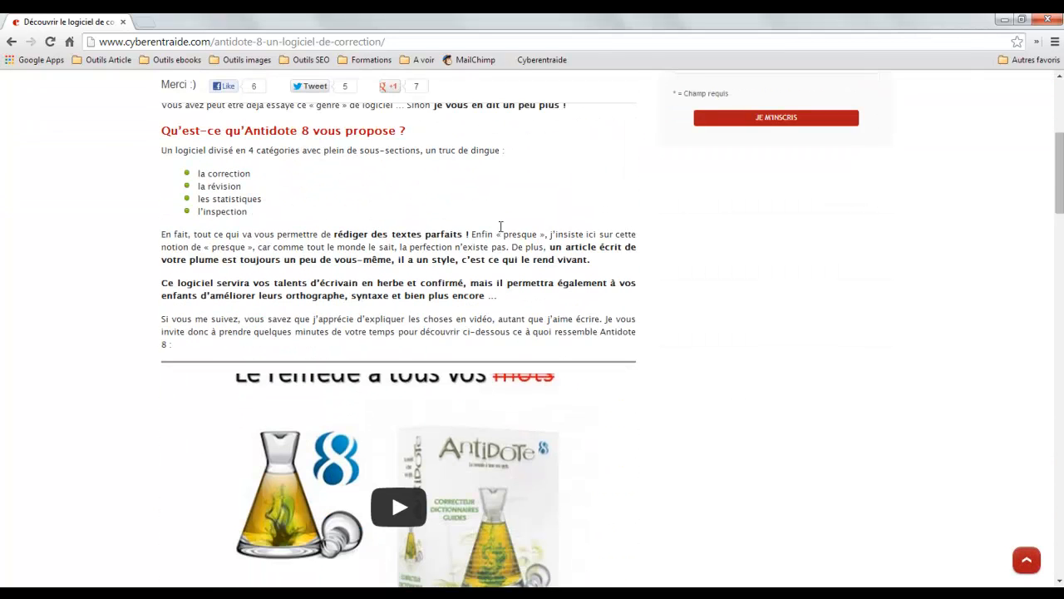
{"action": "scroll", "coordinate": [504, 229], "scroll_direction": "down", "scroll_amount": 3}
{"action": "scroll", "coordinate": [508, 236], "scroll_direction": "down", "scroll_amount": 10}
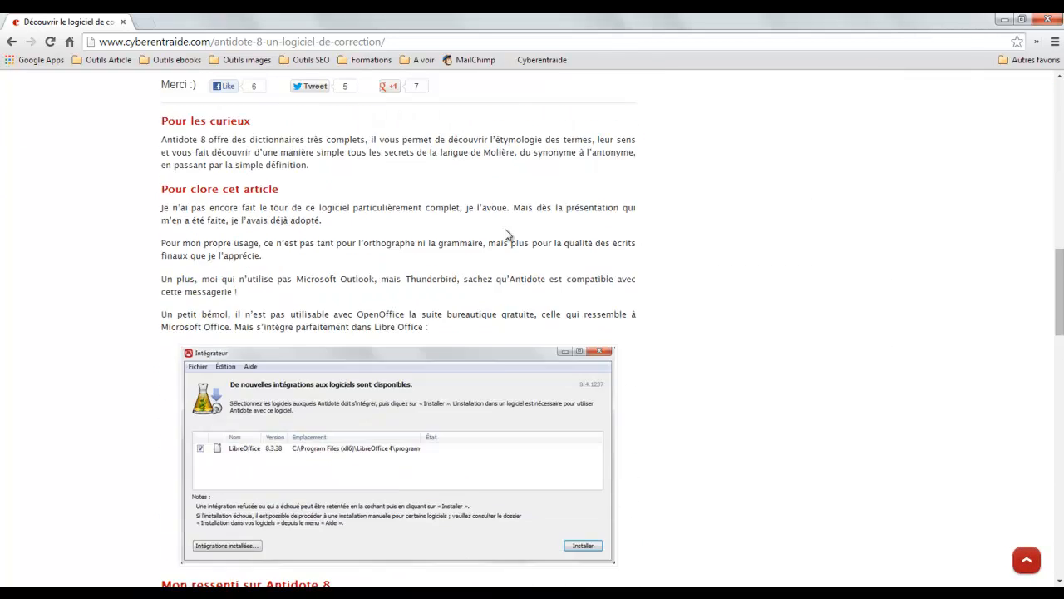
{"action": "scroll", "coordinate": [508, 236], "scroll_direction": "down", "scroll_amount": 3}
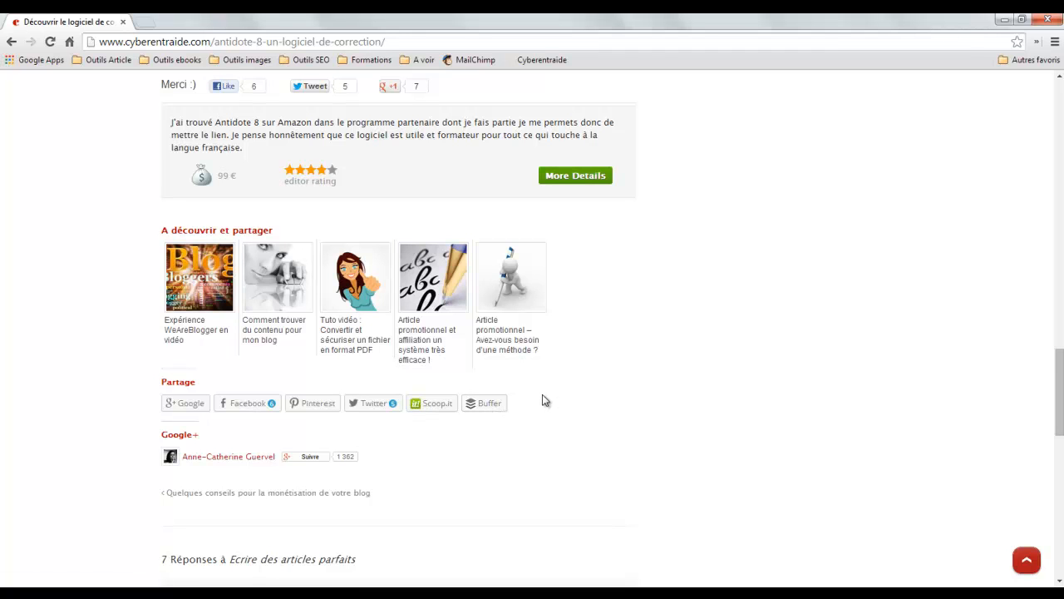
{"action": "scroll", "coordinate": [540, 404], "scroll_direction": "down", "scroll_amount": 1}
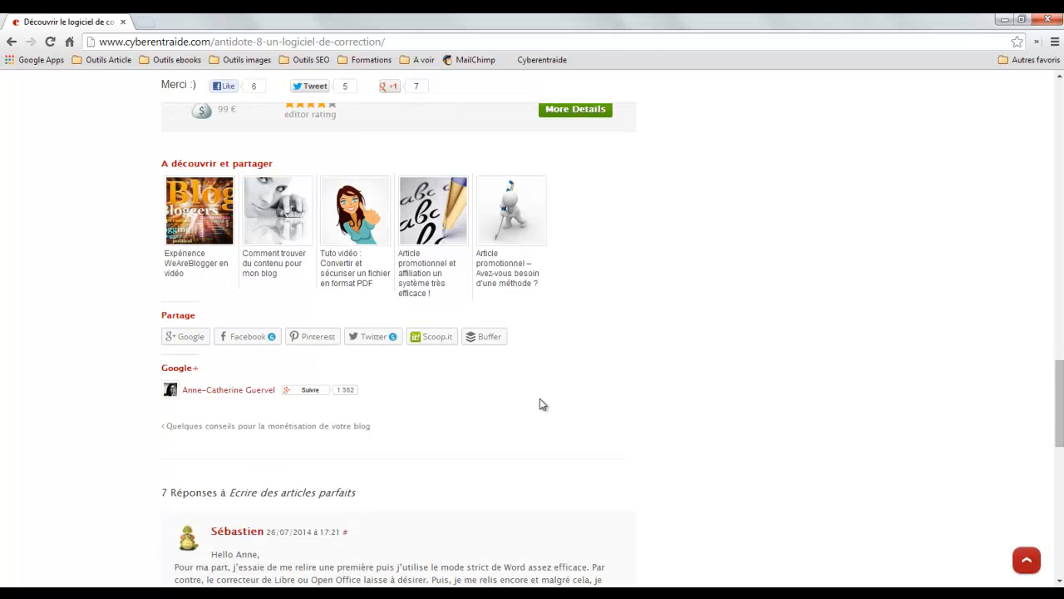
{"action": "scroll", "coordinate": [539, 404], "scroll_direction": "down", "scroll_amount": 1}
{"action": "scroll", "coordinate": [540, 404], "scroll_direction": "down", "scroll_amount": 3}
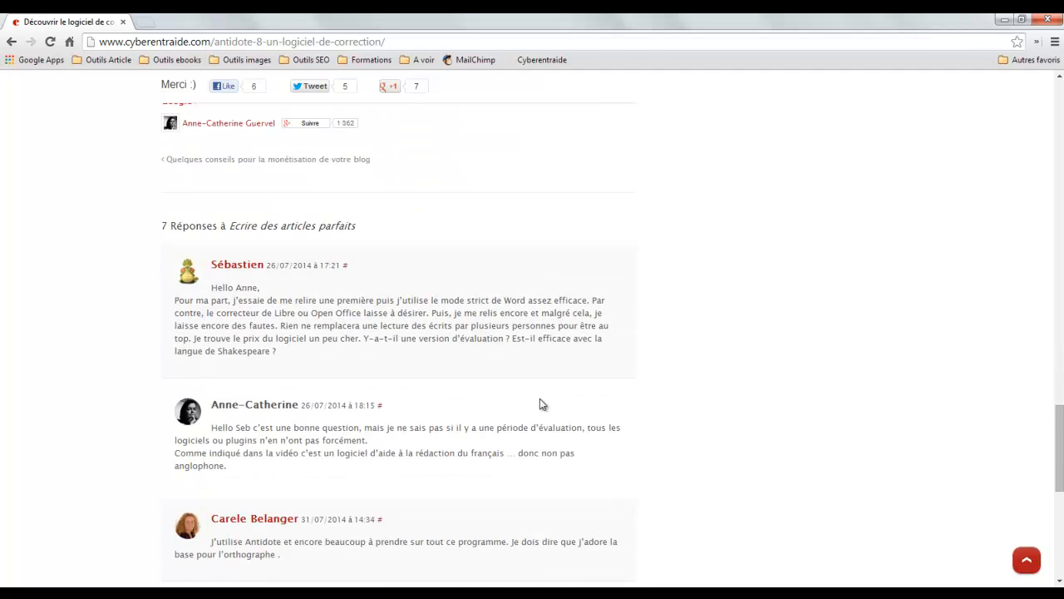
{"action": "scroll", "coordinate": [540, 404], "scroll_direction": "down", "scroll_amount": 1}
{"action": "scroll", "coordinate": [539, 405], "scroll_direction": "down", "scroll_amount": 1}
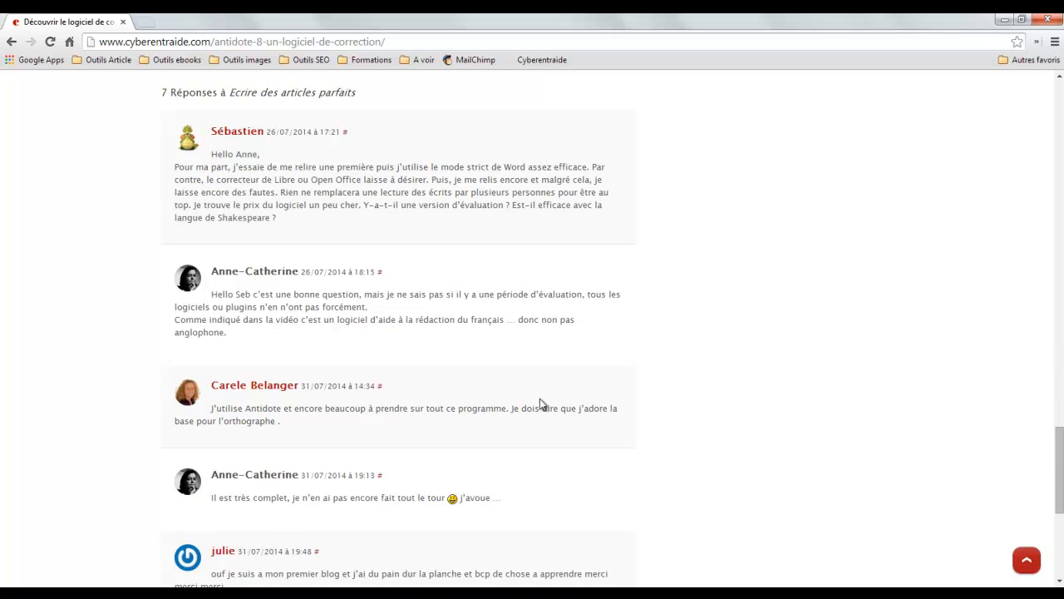
{"action": "scroll", "coordinate": [540, 402], "scroll_direction": "up", "scroll_amount": 12}
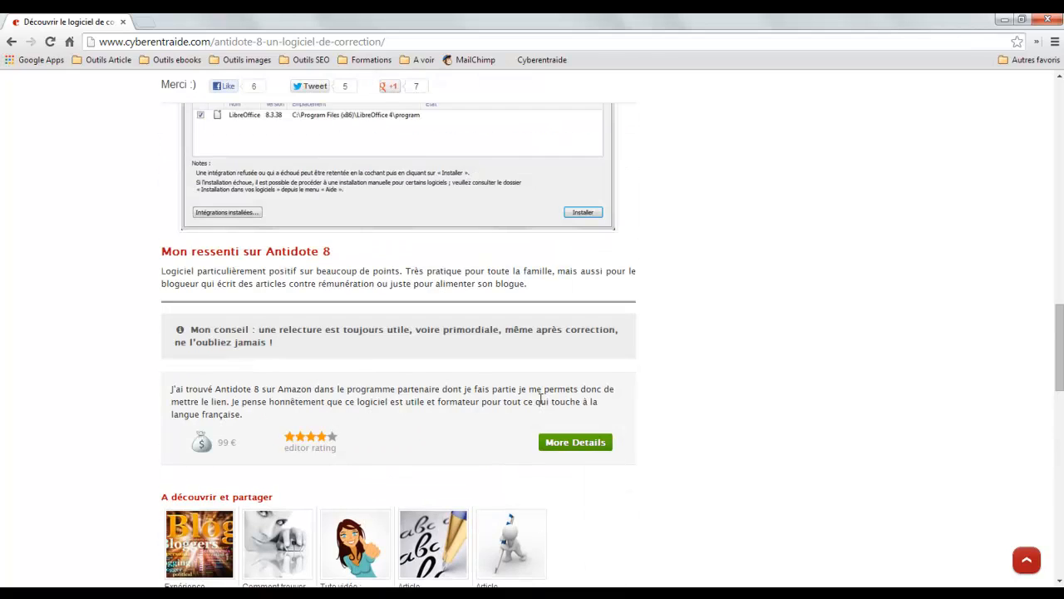
{"action": "scroll", "coordinate": [539, 398], "scroll_direction": "up", "scroll_amount": 5}
{"action": "scroll", "coordinate": [540, 398], "scroll_direction": "down", "scroll_amount": 10}
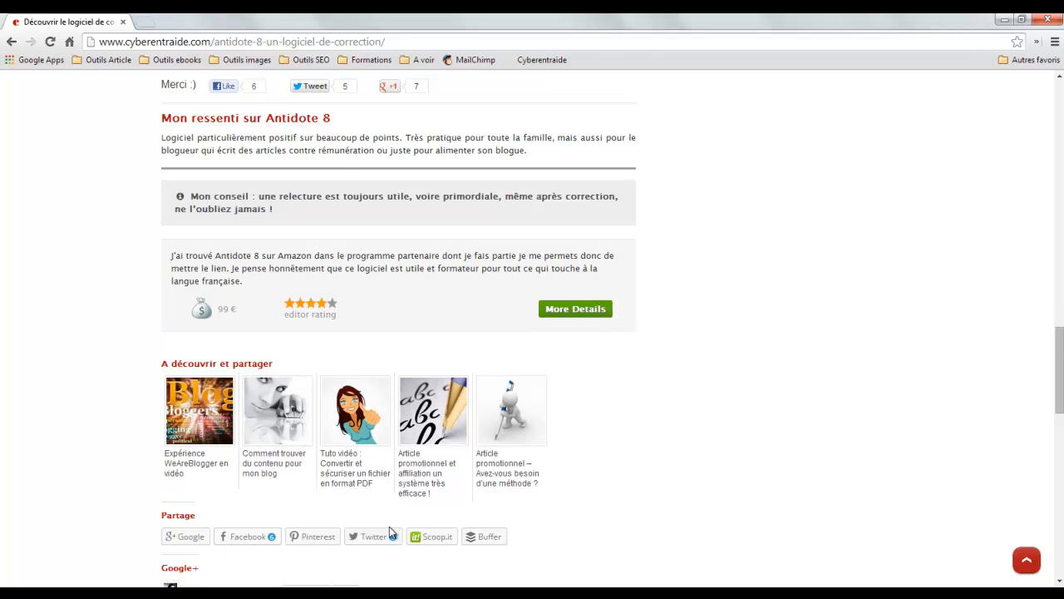
{"action": "scroll", "coordinate": [577, 536], "scroll_direction": "up", "scroll_amount": 12}
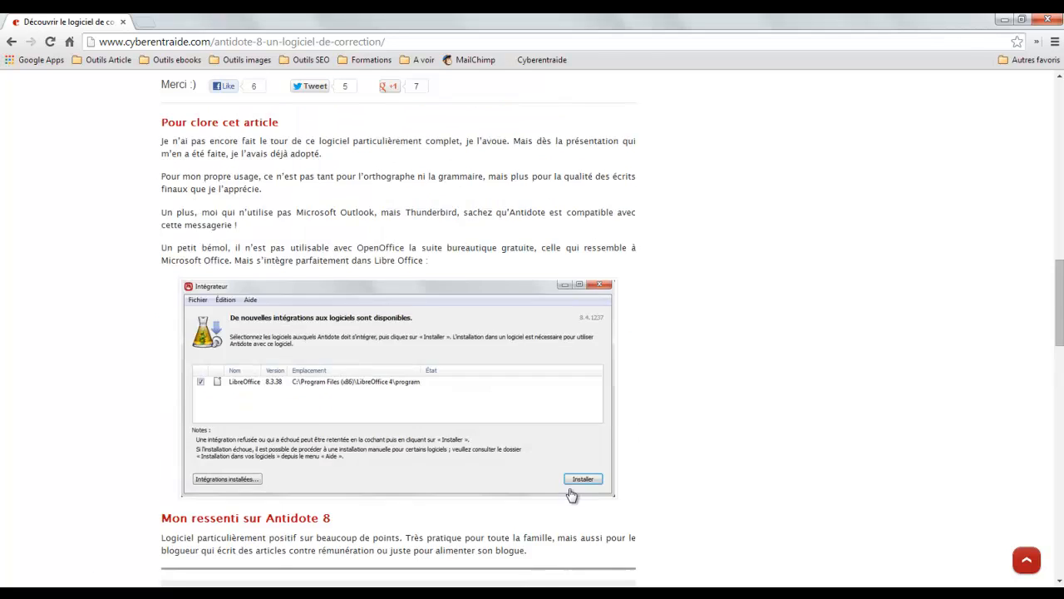
{"action": "scroll", "coordinate": [571, 493], "scroll_direction": "up", "scroll_amount": 8}
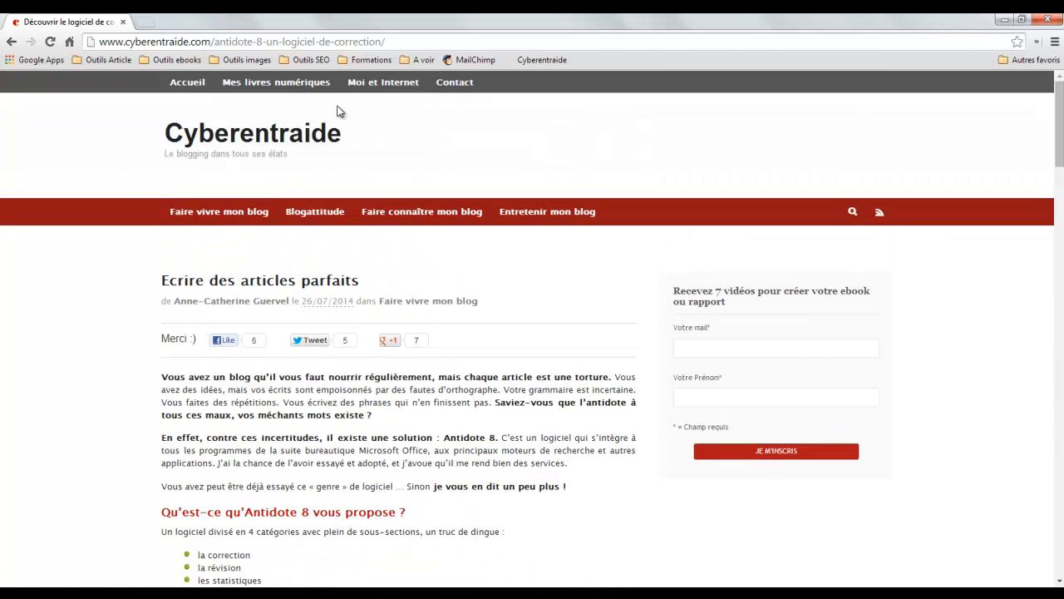
Open the "Mes livres numériques" page and examine its share bar down to the end of the page
{"action": "left_click", "coordinate": [298, 86]}
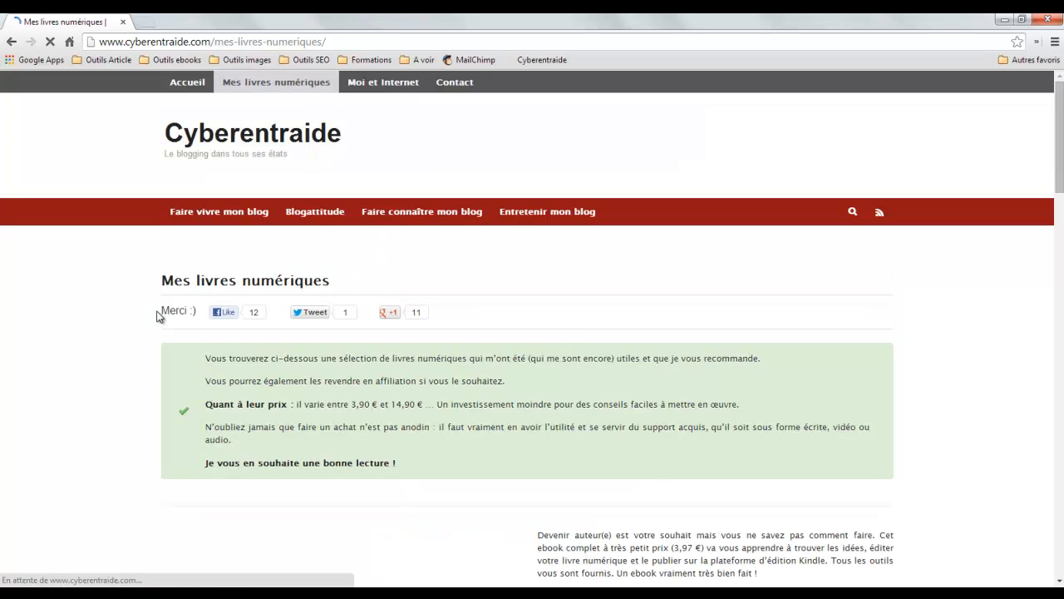
{"action": "scroll", "coordinate": [459, 318], "scroll_direction": "down", "scroll_amount": 10}
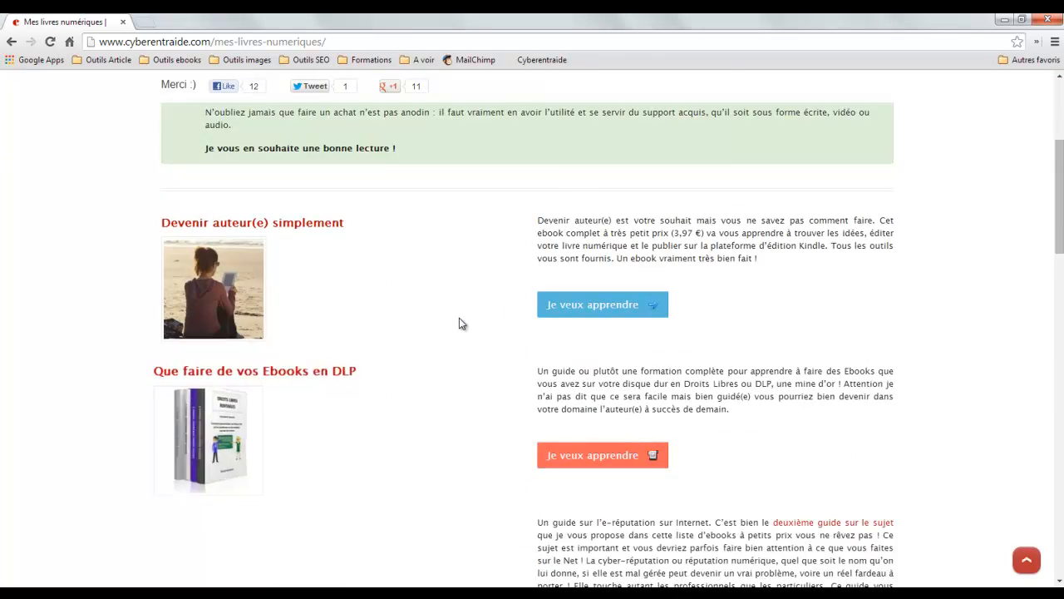
{"action": "scroll", "coordinate": [461, 323], "scroll_direction": "down", "scroll_amount": 15}
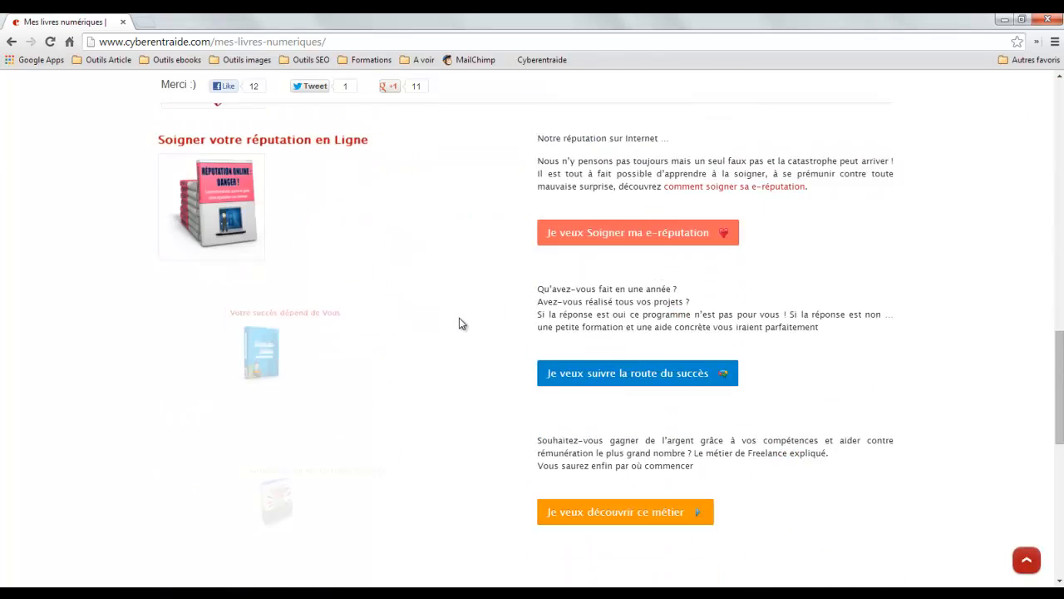
{"action": "scroll", "coordinate": [461, 323], "scroll_direction": "down", "scroll_amount": 5}
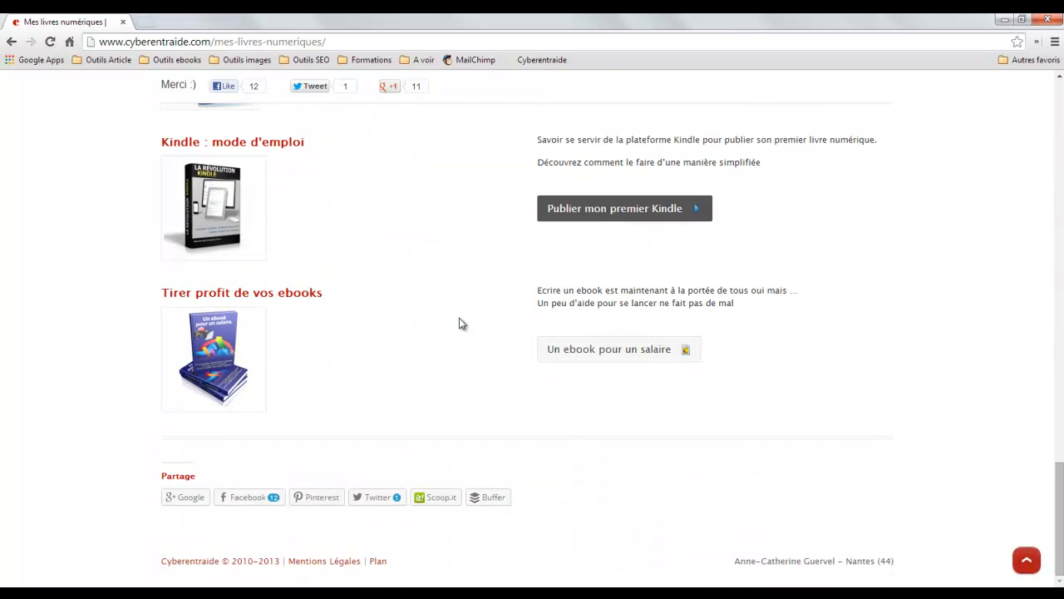
{"action": "scroll", "coordinate": [582, 398], "scroll_direction": "up", "scroll_amount": 15}
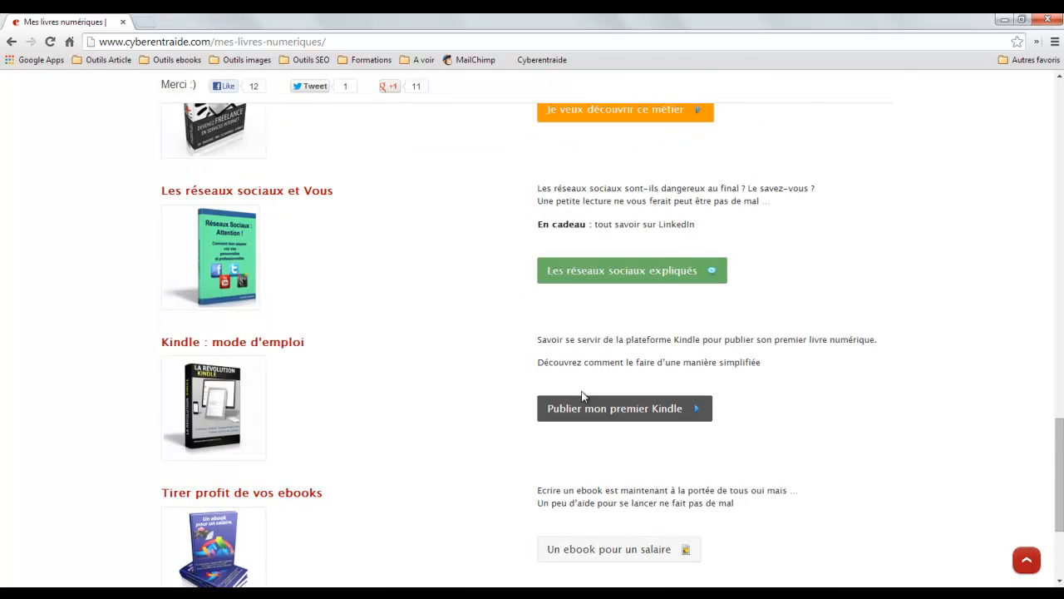
{"action": "scroll", "coordinate": [582, 397], "scroll_direction": "up", "scroll_amount": 7}
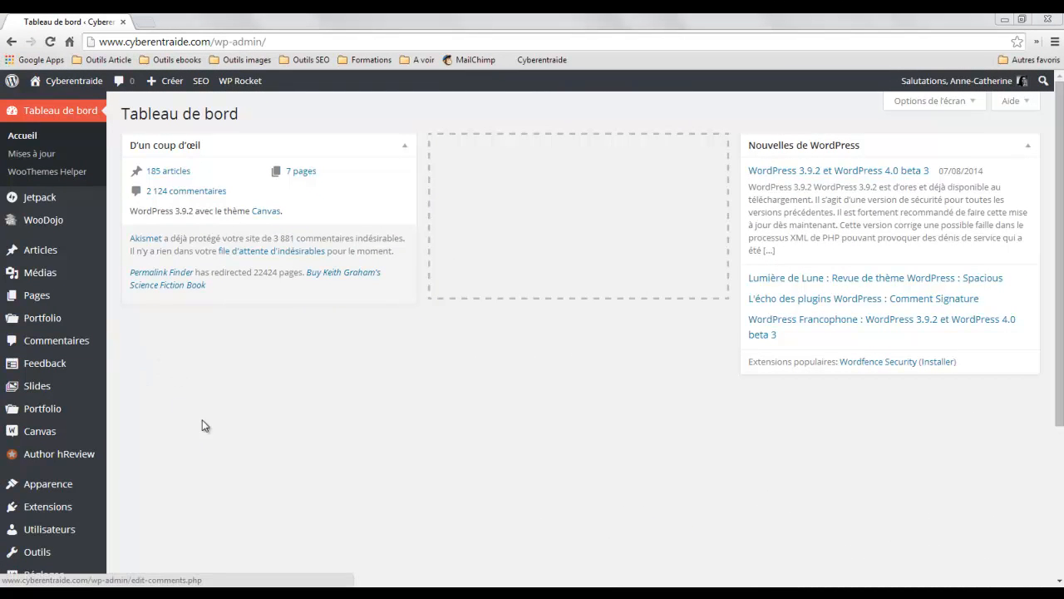
Open the page for adding WordPress extensions and search it for "floating social bar"
{"action": "left_click", "coordinate": [74, 509]}
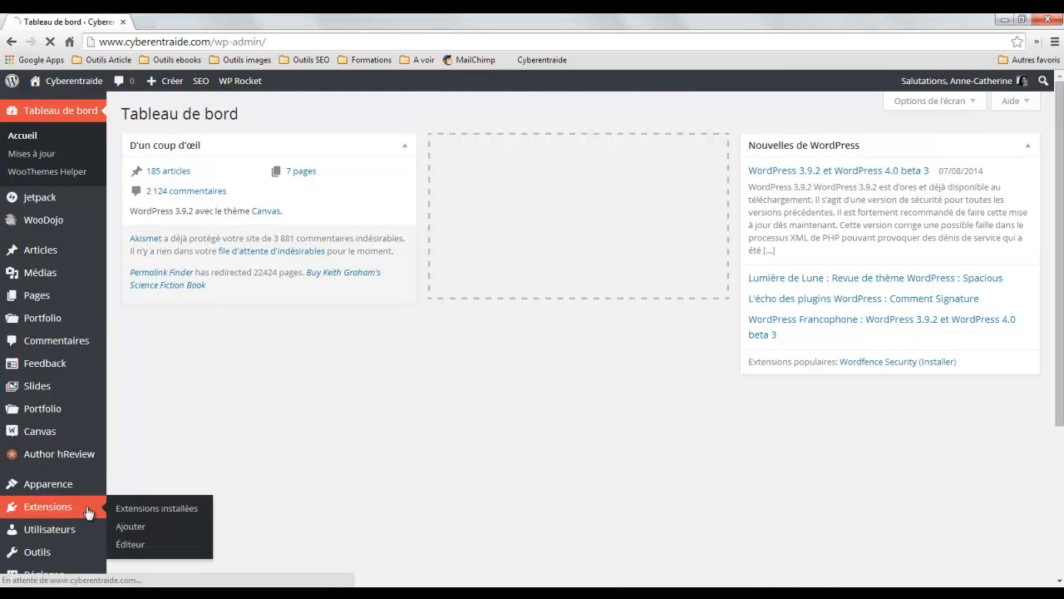
{"action": "left_click", "coordinate": [130, 529]}
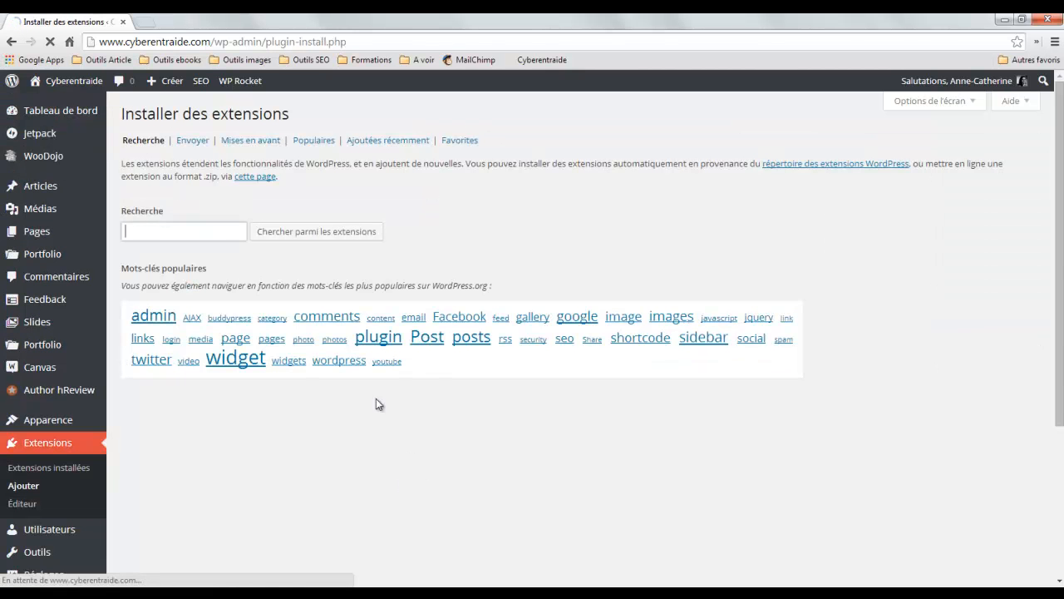
{"action": "left_click", "coordinate": [142, 227]}
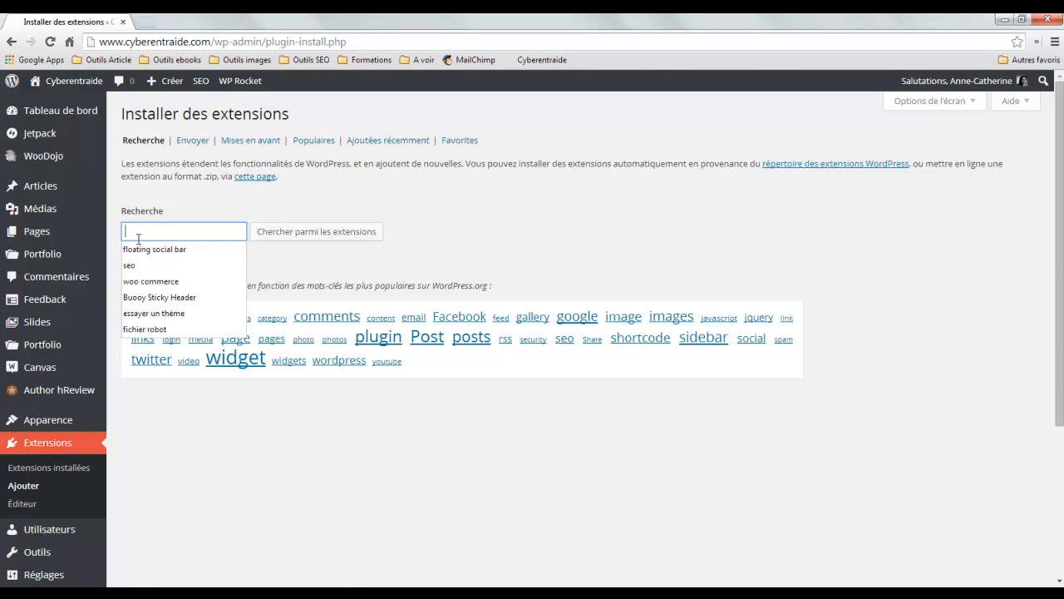
{"action": "left_click", "coordinate": [145, 249]}
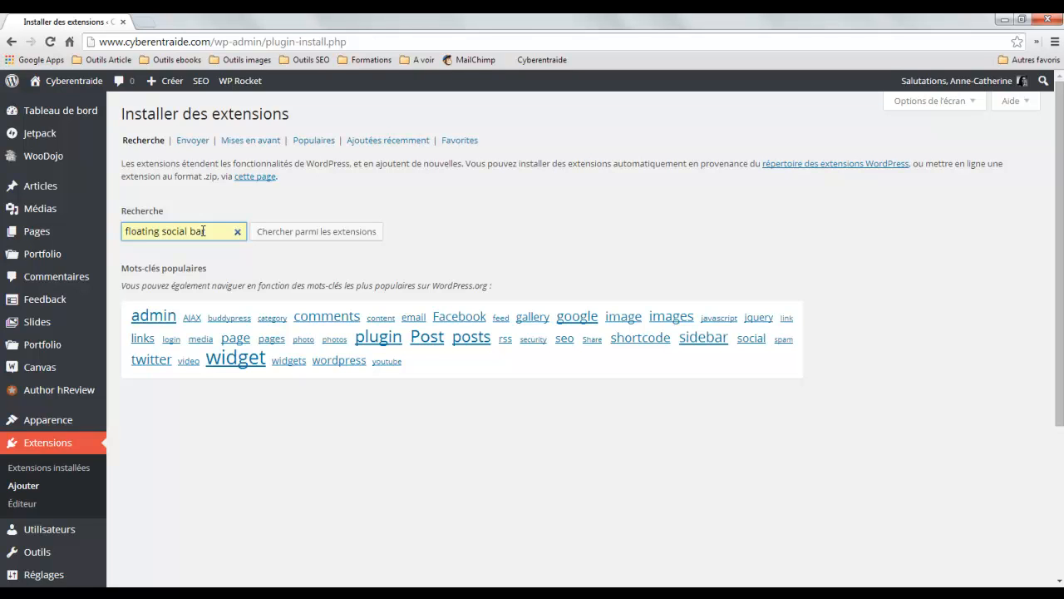
{"action": "left_click", "coordinate": [280, 233]}
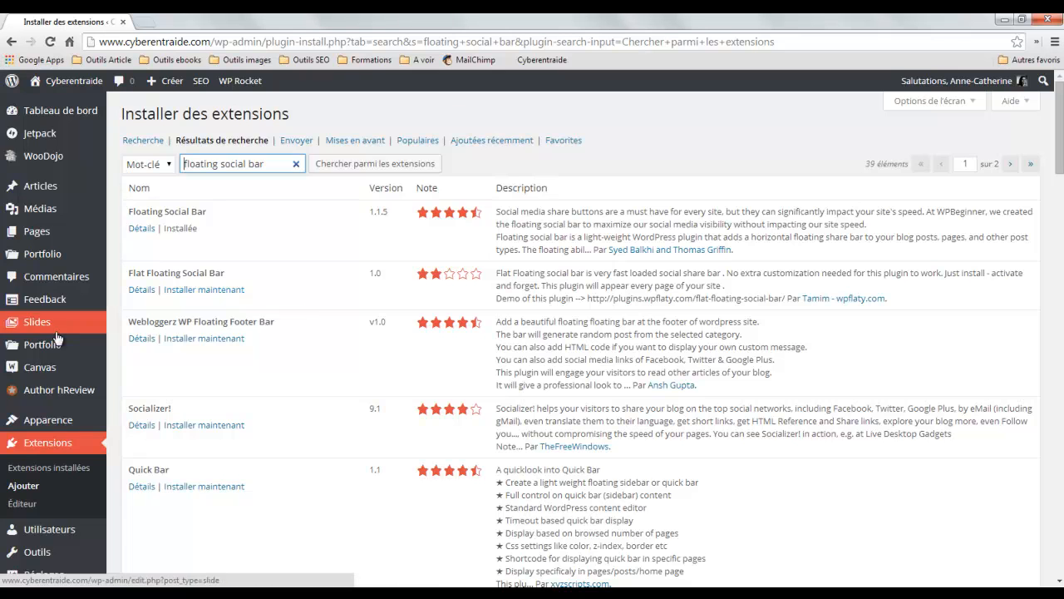
Open the settings page of the Floating Social Bar extension
{"action": "scroll", "coordinate": [50, 349], "scroll_direction": "down", "scroll_amount": 2}
{"action": "mouse_move", "coordinate": [68, 460]}
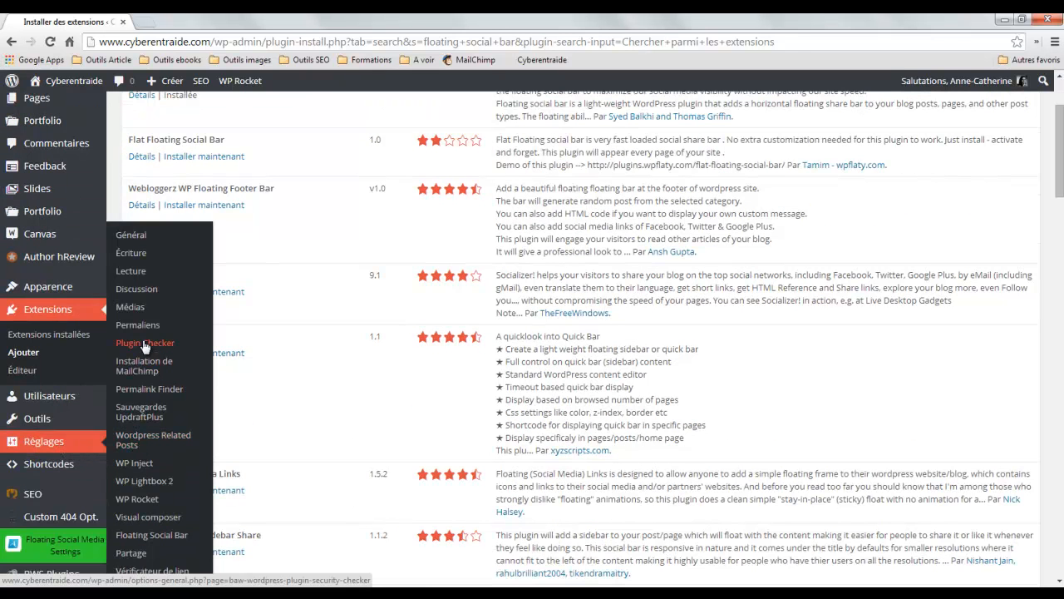
{"action": "left_click", "coordinate": [145, 536]}
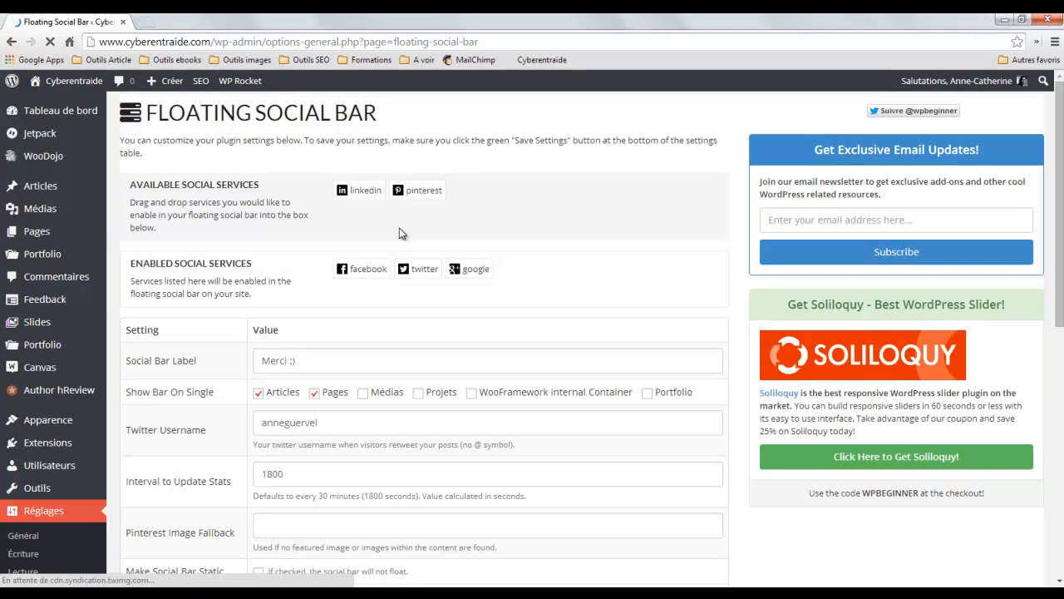
Move Facebook, Twitter and Google out of the enabled social services, and enable them again in that order
{"action": "left_click_drag", "start_coordinate": [366, 265], "coordinate": [482, 192]}
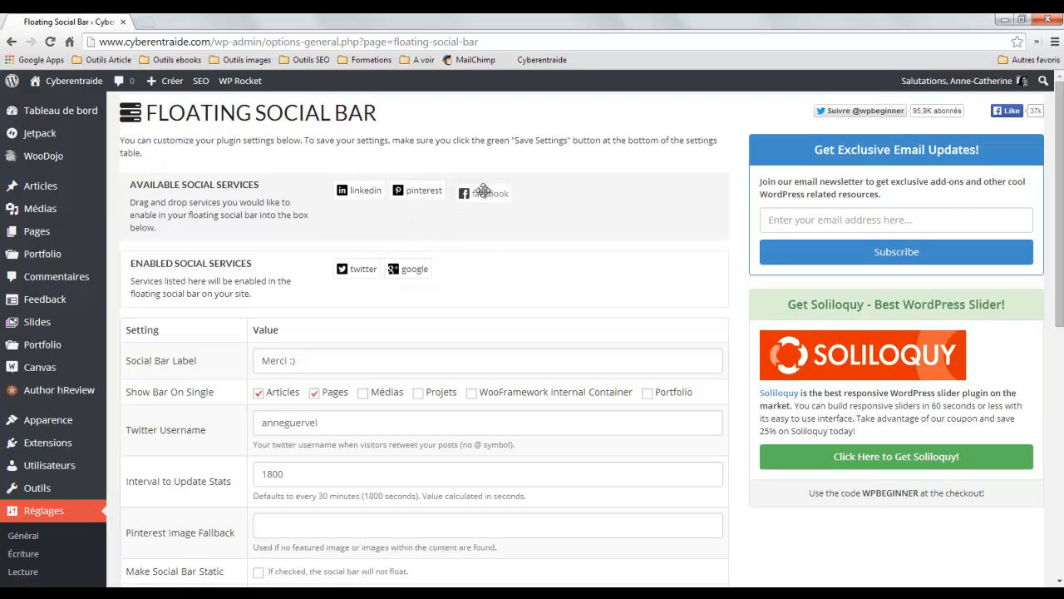
{"action": "left_click_drag", "start_coordinate": [366, 269], "coordinate": [582, 190]}
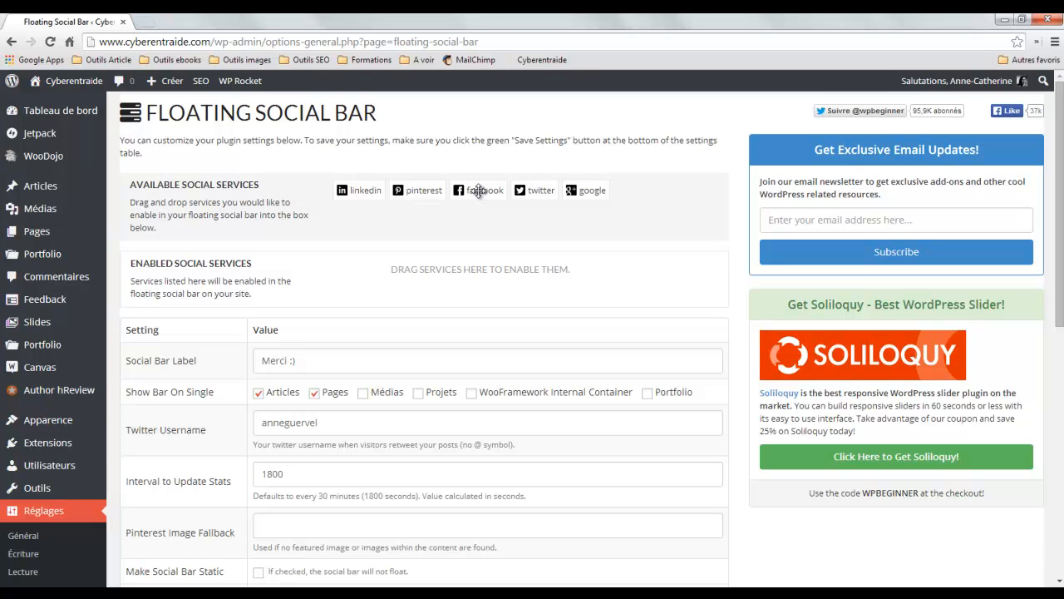
{"action": "left_click_drag", "start_coordinate": [478, 191], "coordinate": [361, 279]}
{"action": "left_click_drag", "start_coordinate": [471, 197], "coordinate": [423, 272]}
{"action": "left_click_drag", "start_coordinate": [481, 191], "coordinate": [489, 270]}
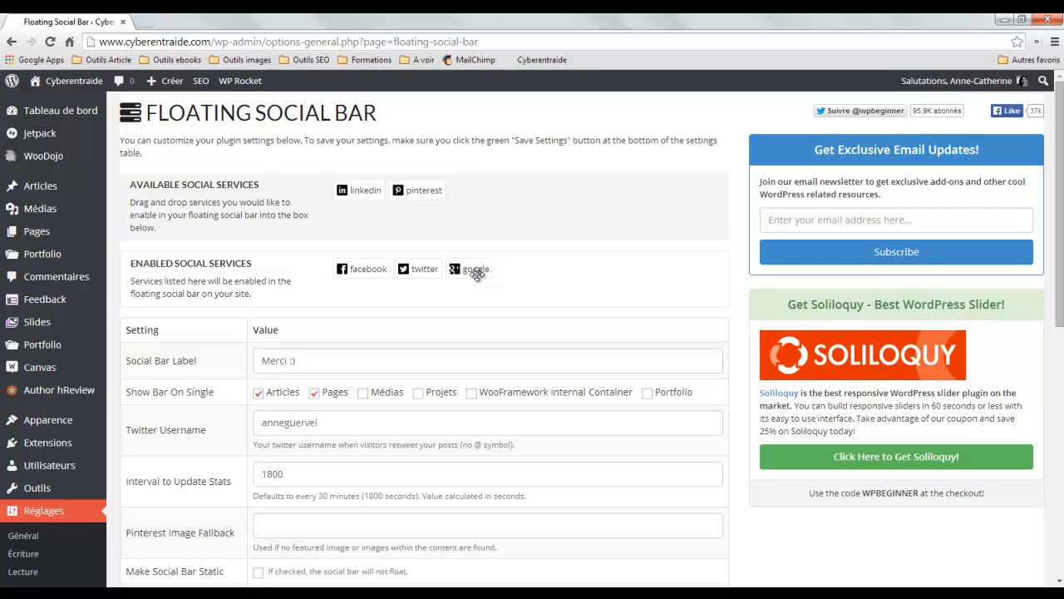
Review the social bar's label, display on pages, Twitter username, stats update interval and Pinterest image fallback settings
{"action": "left_click", "coordinate": [313, 364]}
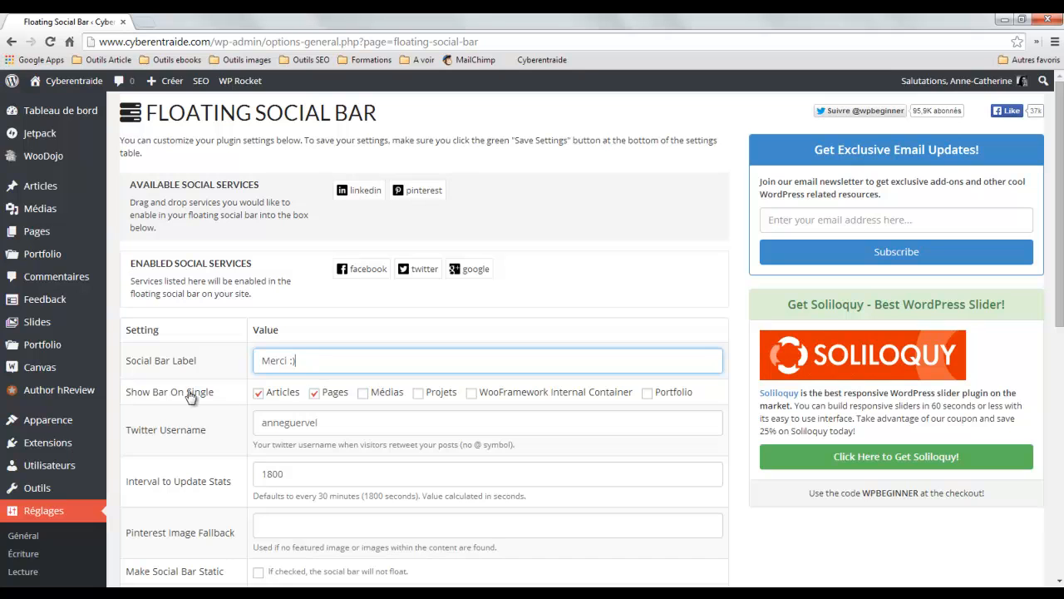
{"action": "left_click", "coordinate": [315, 399]}
{"action": "left_click", "coordinate": [315, 399]}
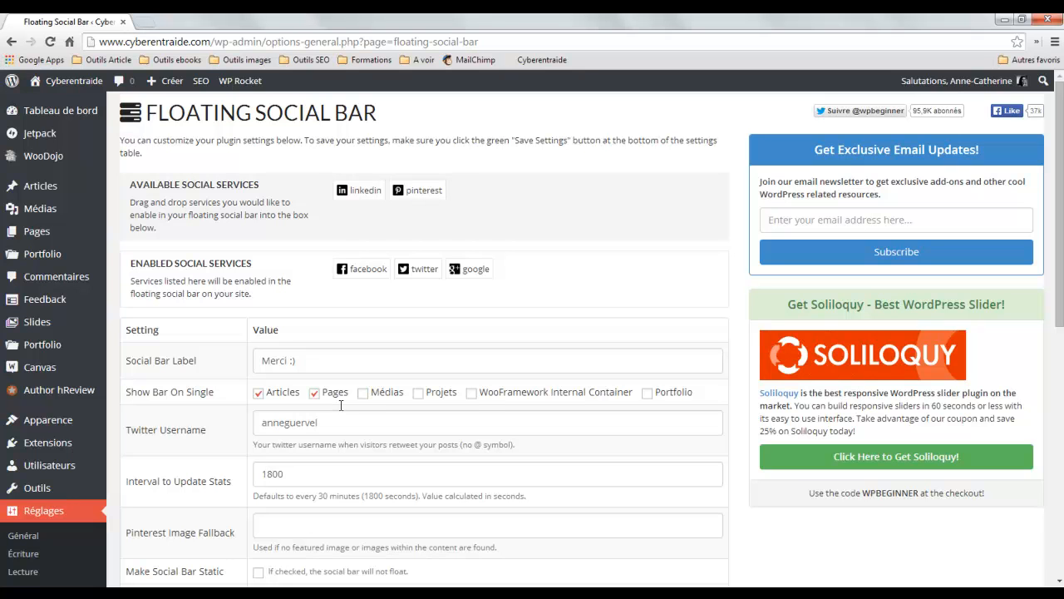
{"action": "double_click", "coordinate": [330, 422]}
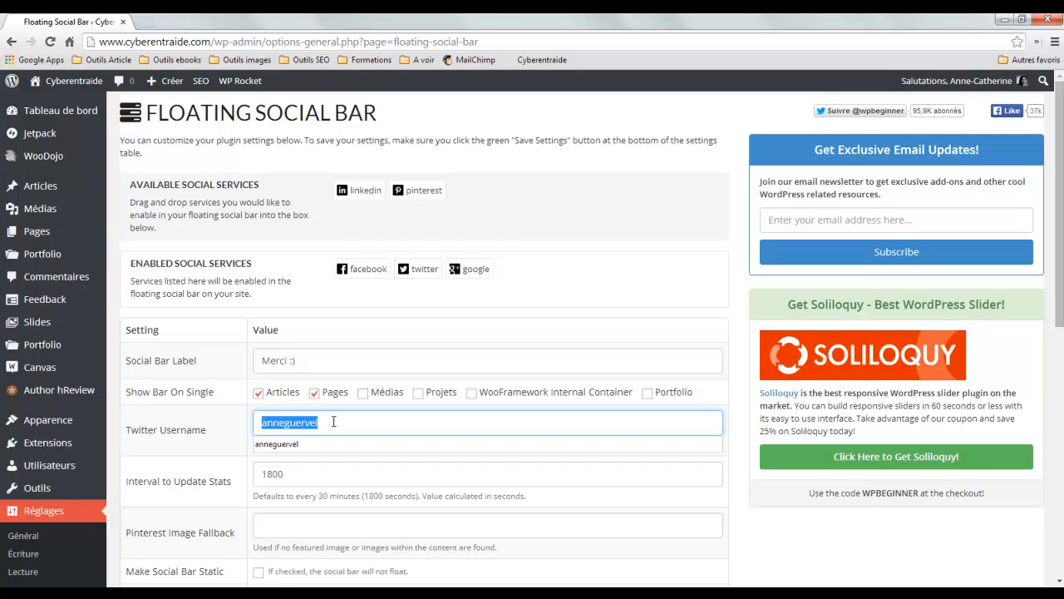
{"action": "left_click", "coordinate": [370, 422]}
{"action": "scroll", "coordinate": [371, 422], "scroll_direction": "down", "scroll_amount": 1}
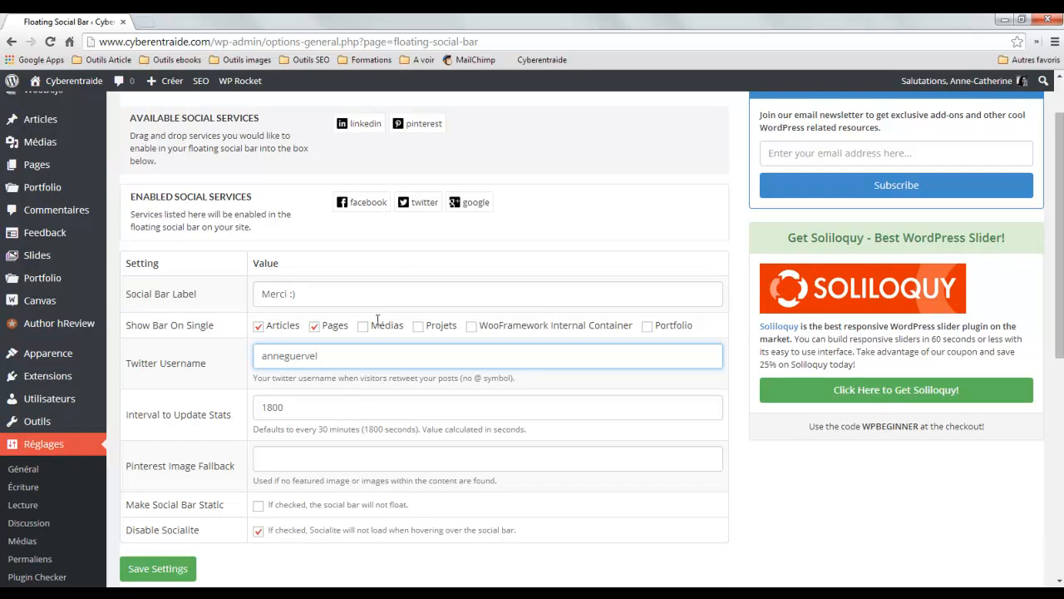
{"action": "scroll", "coordinate": [359, 402], "scroll_direction": "down", "scroll_amount": 1}
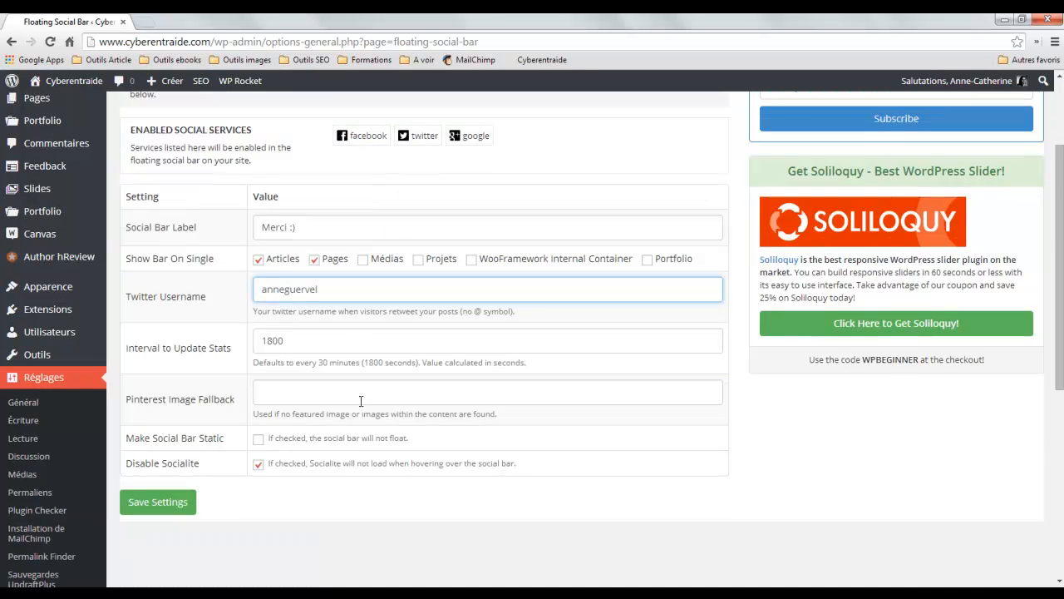
{"action": "left_click", "coordinate": [315, 341]}
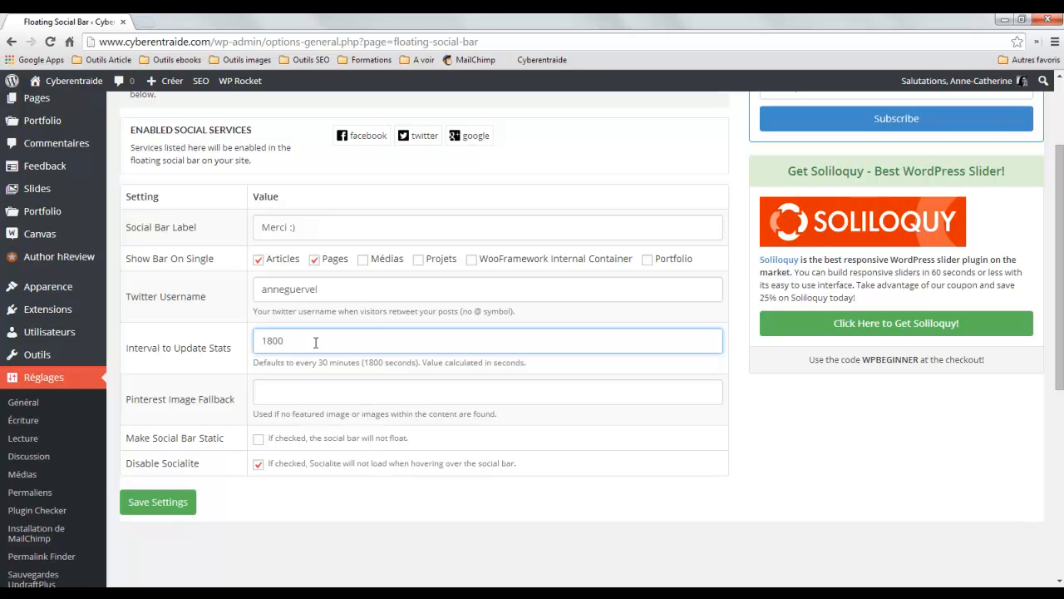
{"action": "left_click", "coordinate": [324, 393]}
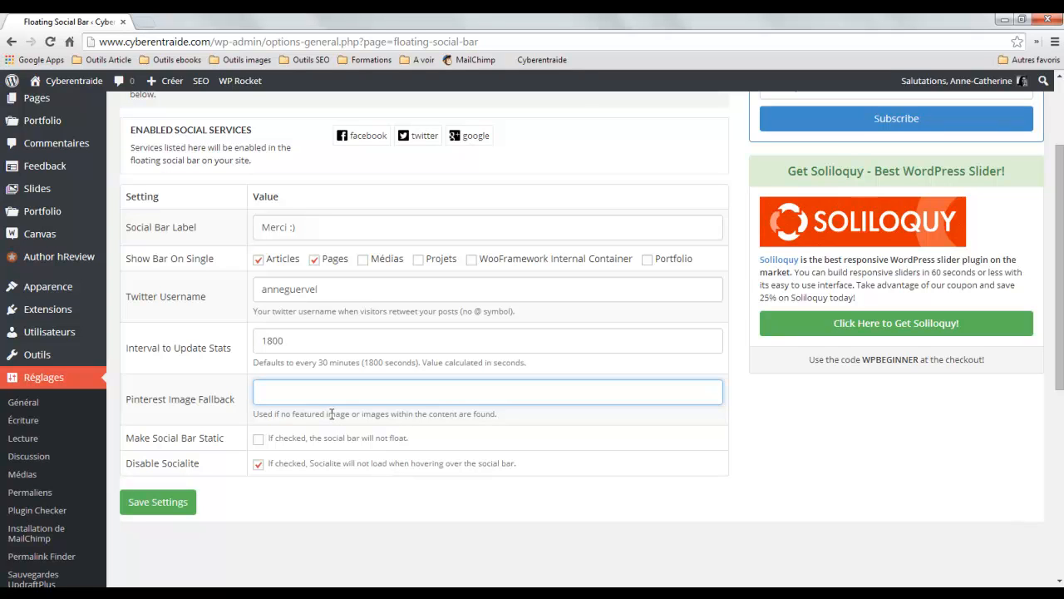
Make the social bar static, look through the position choices for the static bar, and turn the static option off again
{"action": "left_click", "coordinate": [259, 440]}
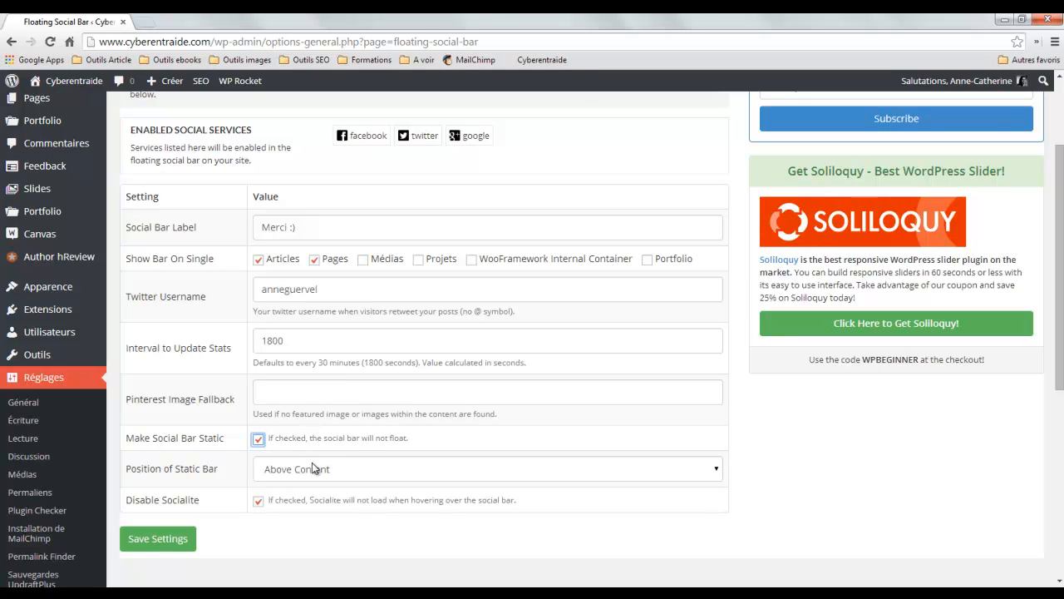
{"action": "left_click", "coordinate": [715, 471]}
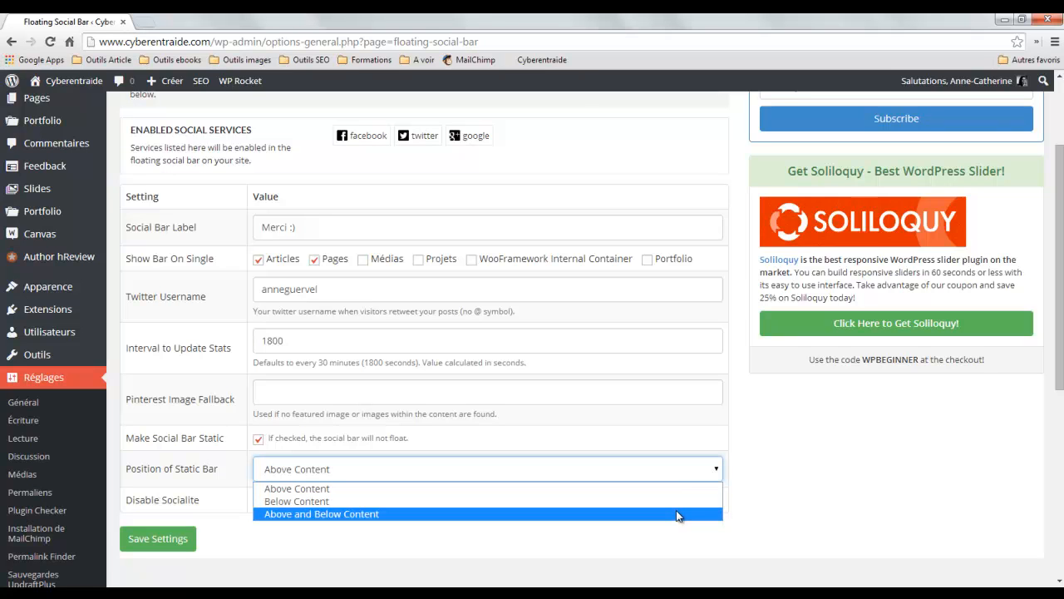
{"action": "left_click", "coordinate": [720, 474]}
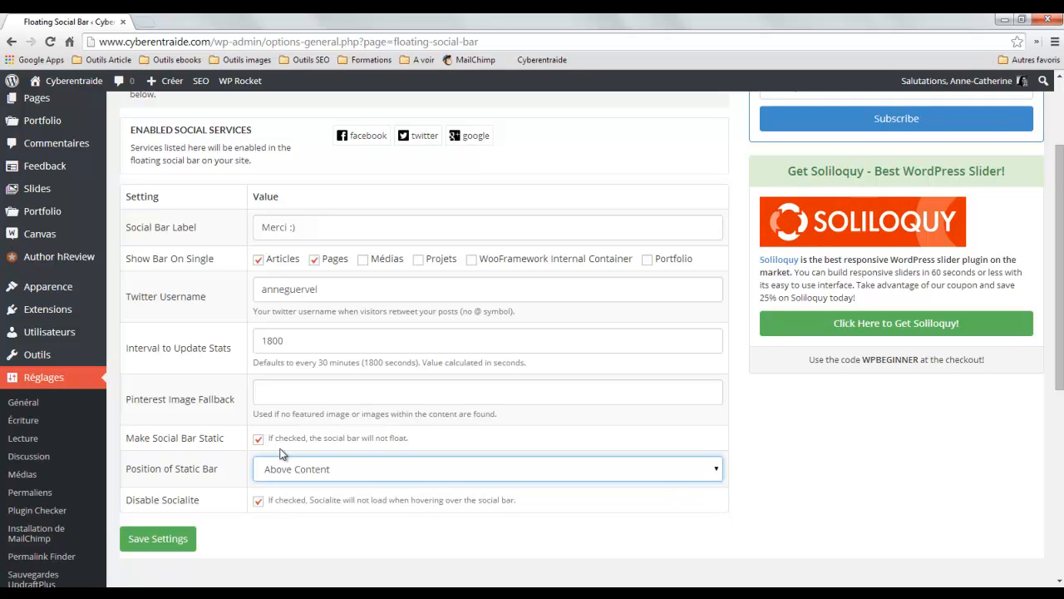
{"action": "left_click", "coordinate": [259, 441]}
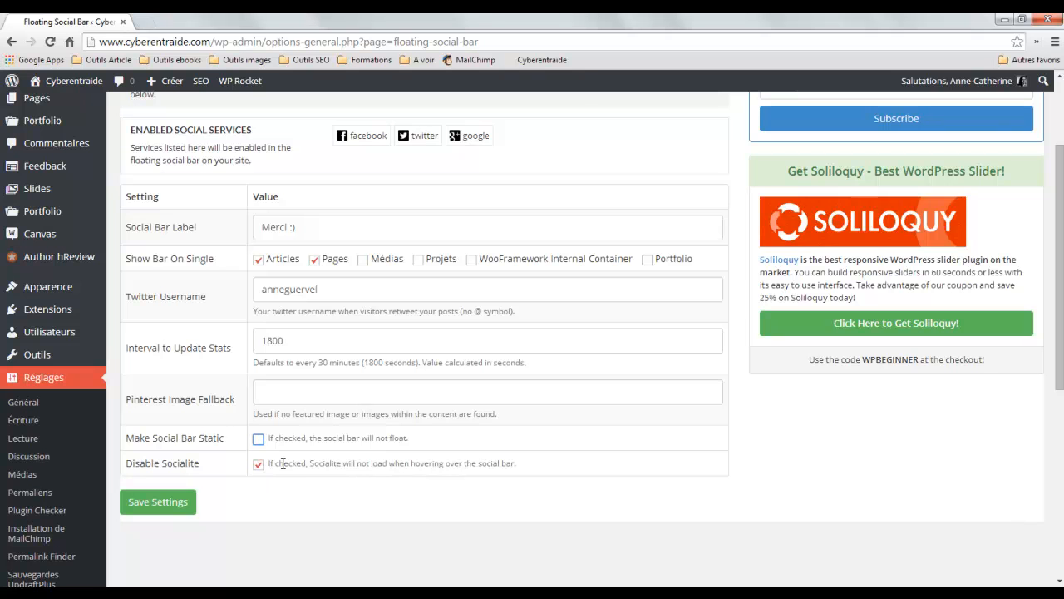
Save the Floating Social Bar settings and open the article "Alimenter son blogue et planifier ses articles" for editing
{"action": "left_click", "coordinate": [174, 503]}
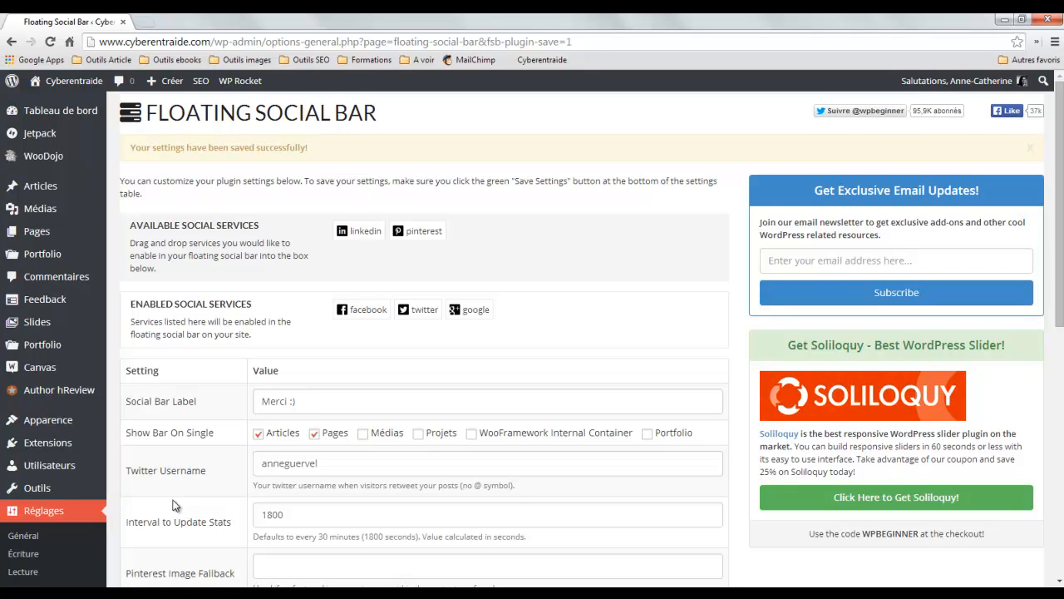
{"action": "left_click", "coordinate": [99, 191]}
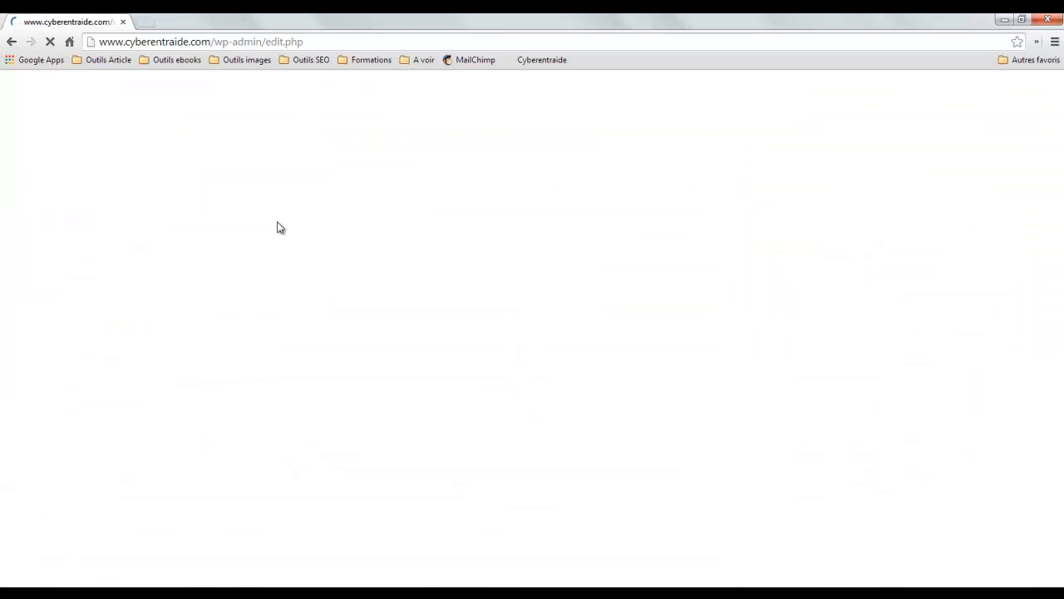
{"action": "scroll", "coordinate": [266, 233], "scroll_direction": "down", "scroll_amount": 5}
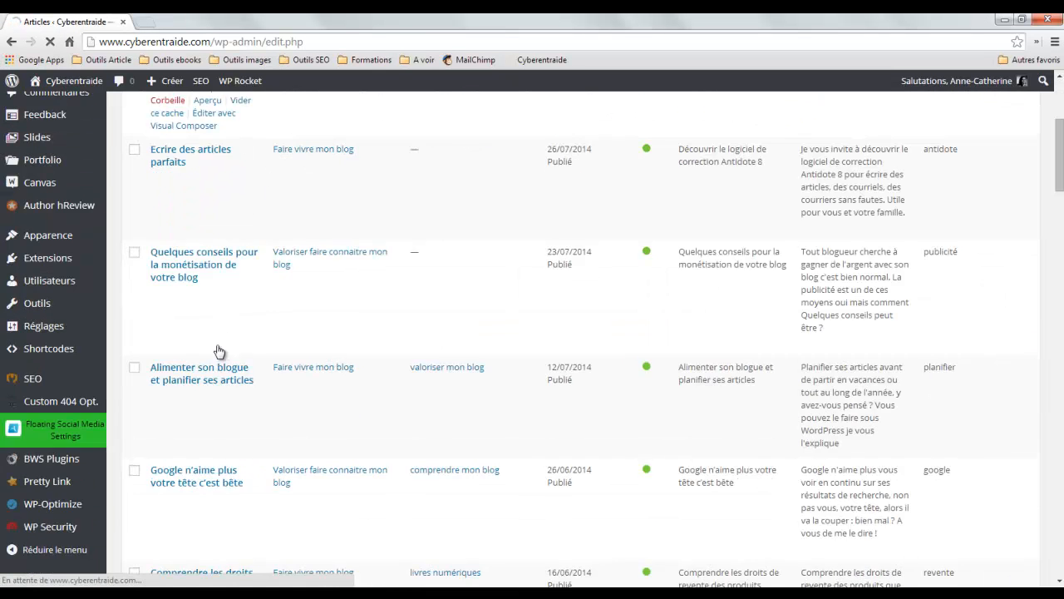
{"action": "left_click", "coordinate": [169, 263]}
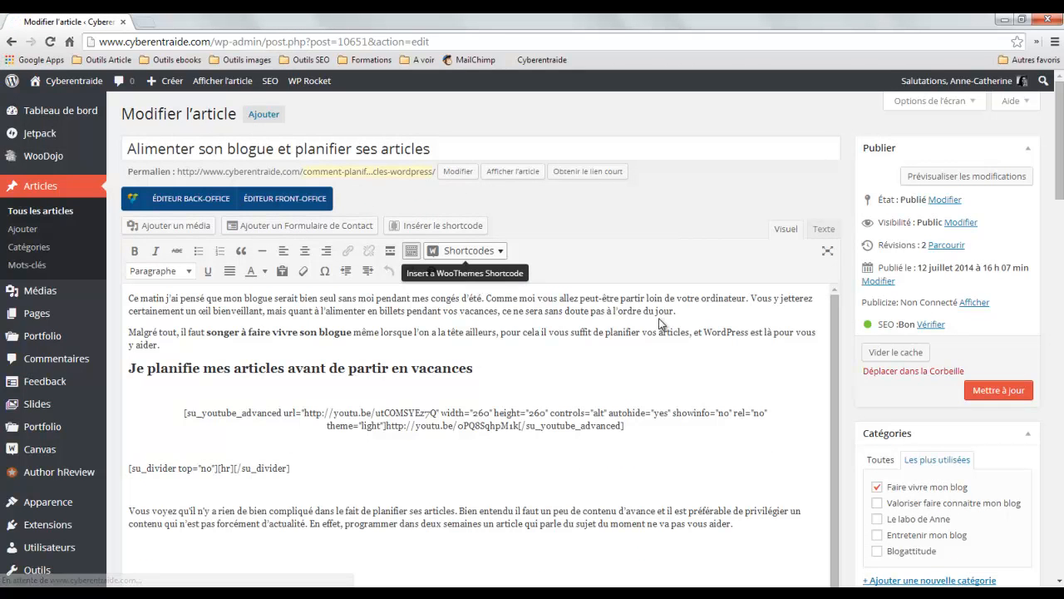
Enable the option that hides the social bar on this particular article and update the article
{"action": "scroll", "coordinate": [645, 338], "scroll_direction": "down", "scroll_amount": 3}
{"action": "scroll", "coordinate": [634, 356], "scroll_direction": "down", "scroll_amount": 10}
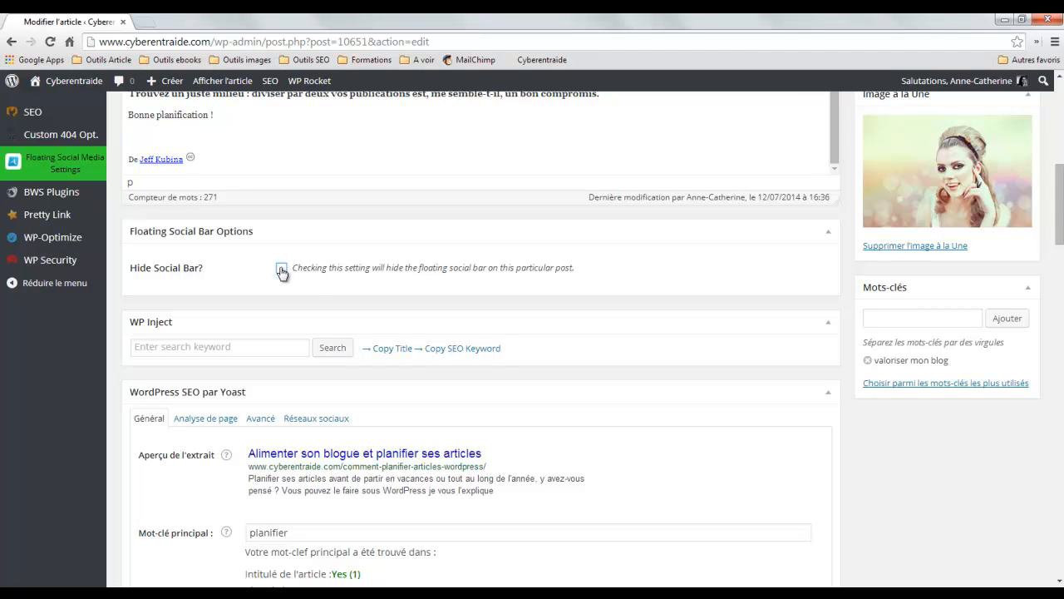
{"action": "scroll", "coordinate": [820, 333], "scroll_direction": "up", "scroll_amount": 6}
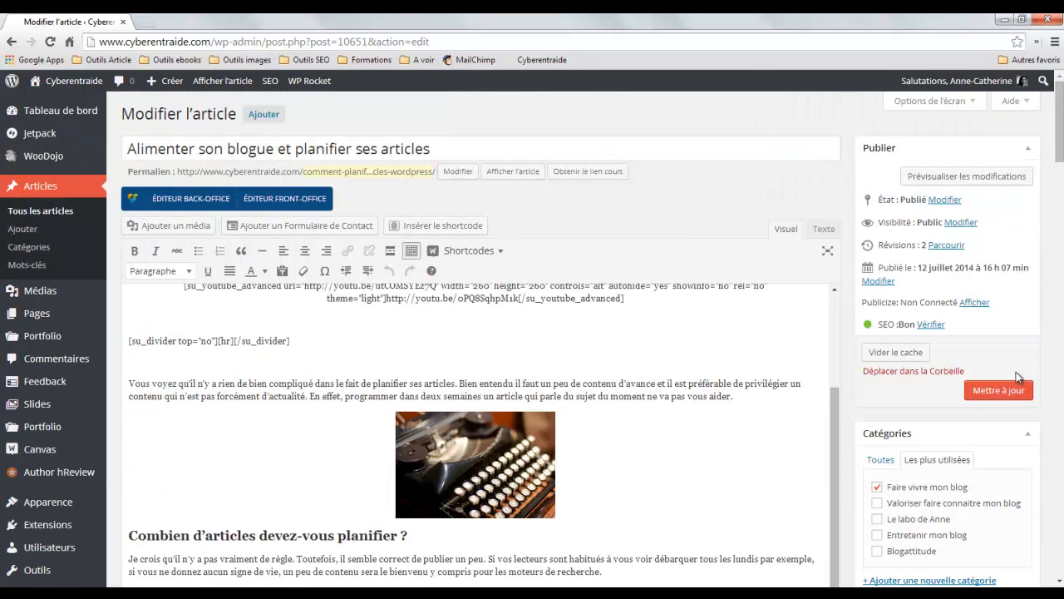
{"action": "left_click", "coordinate": [1003, 390]}
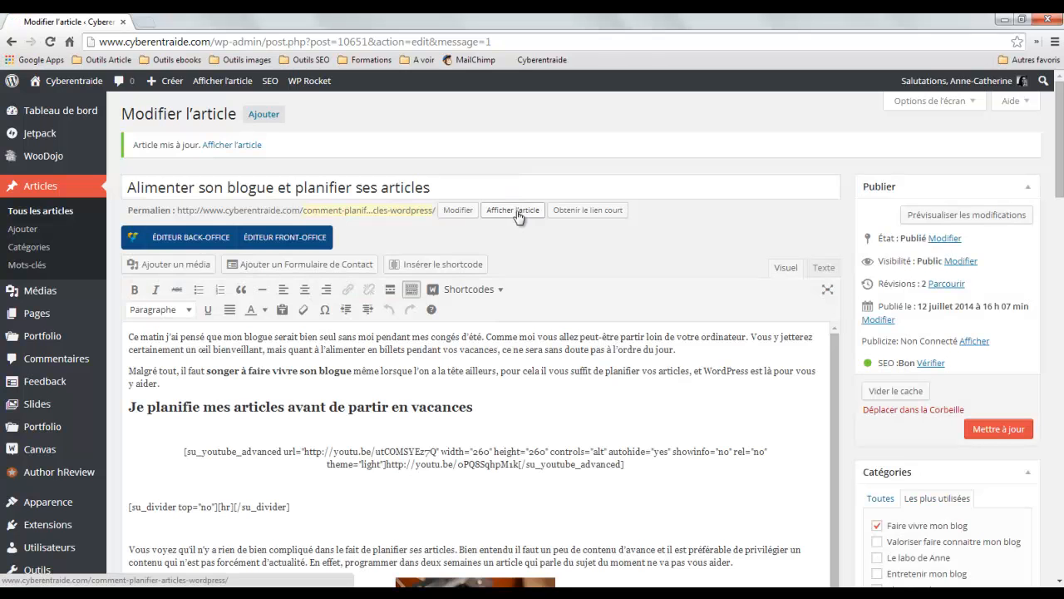
View the updated article on the blog in a separate browser tab
{"action": "right_click", "coordinate": [517, 216]}
{"action": "left_click", "coordinate": [553, 219]}
{"action": "key", "text": "ctrl+Tab"}
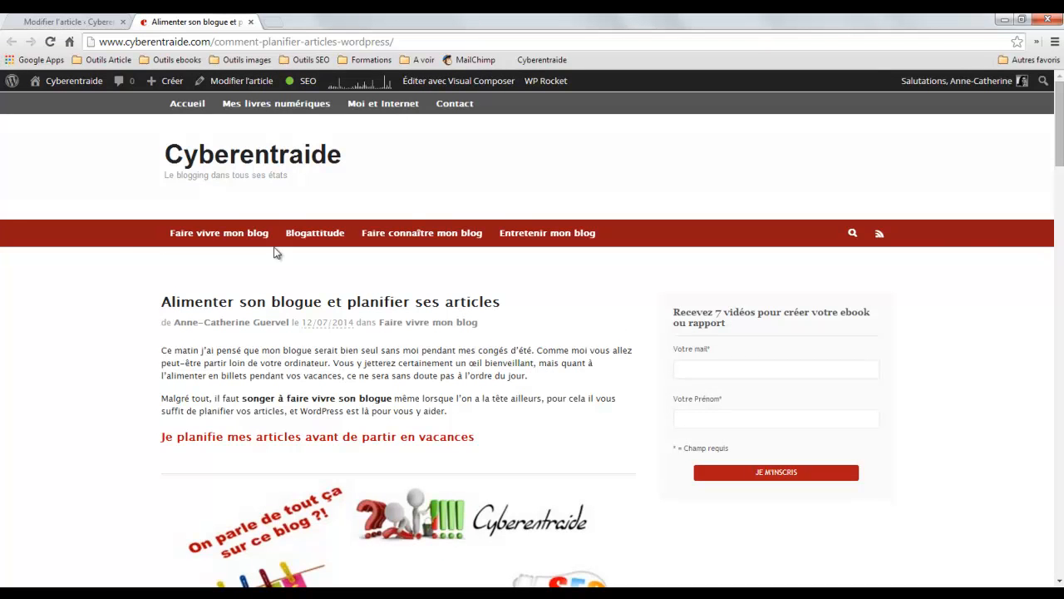
Return to editing the article, disable its option for hiding the social bar, and update the article
{"action": "left_click", "coordinate": [75, 22]}
{"action": "scroll", "coordinate": [415, 308], "scroll_direction": "down", "scroll_amount": 9}
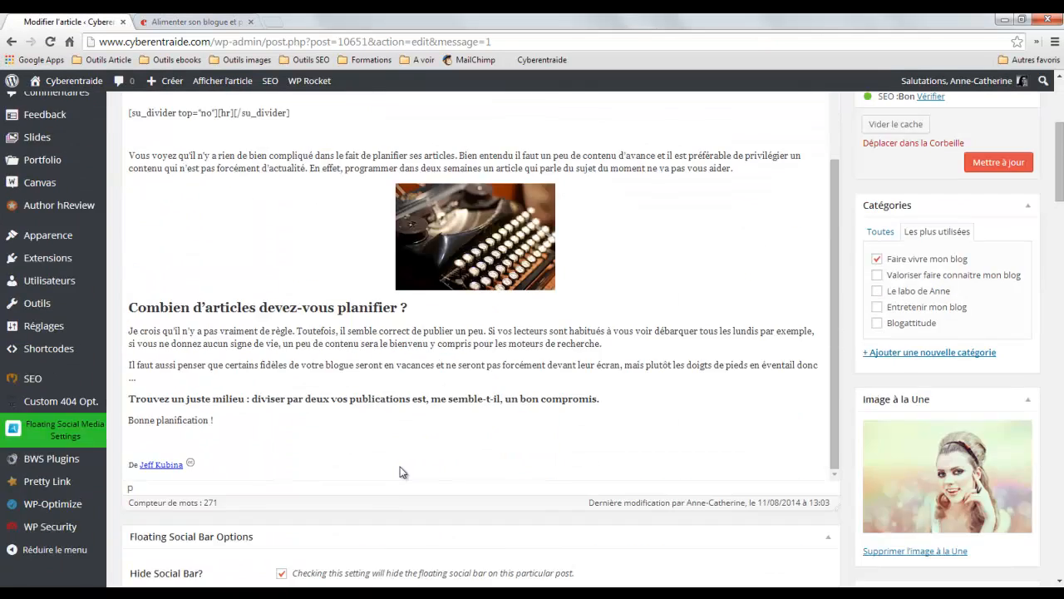
{"action": "scroll", "coordinate": [657, 408], "scroll_direction": "up", "scroll_amount": 9}
{"action": "left_click", "coordinate": [1008, 291]}
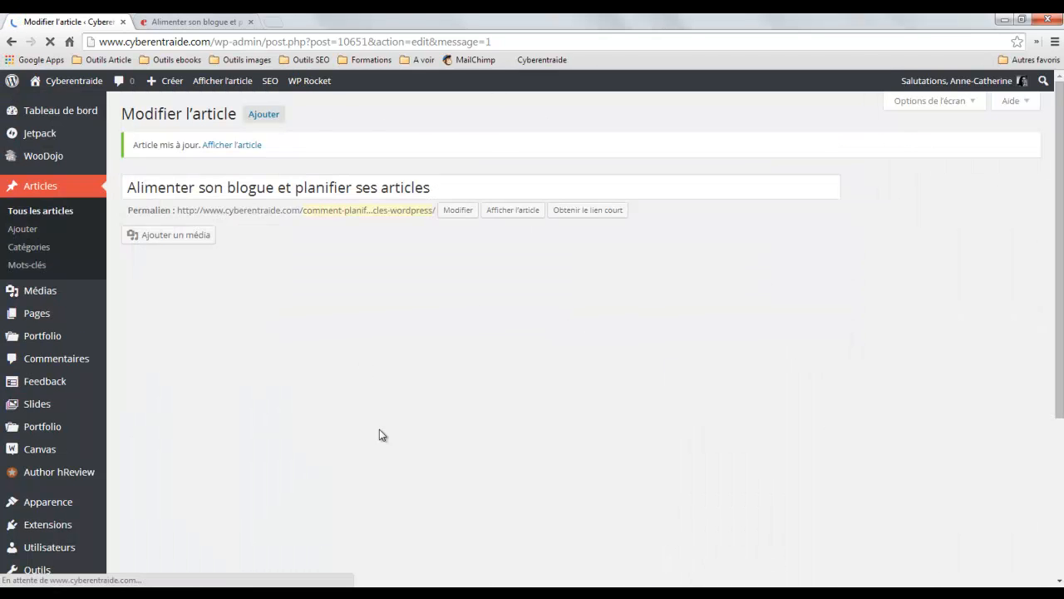
Check the article's Hide Social Bar setting, and show the screen options where the Floating Social Bar Options box is enabled
{"action": "scroll", "coordinate": [407, 445], "scroll_direction": "down", "scroll_amount": 15}
{"action": "scroll", "coordinate": [205, 255], "scroll_direction": "up", "scroll_amount": 2}
{"action": "scroll", "coordinate": [207, 306], "scroll_direction": "down", "scroll_amount": 2}
{"action": "scroll", "coordinate": [208, 306], "scroll_direction": "up", "scroll_amount": 4}
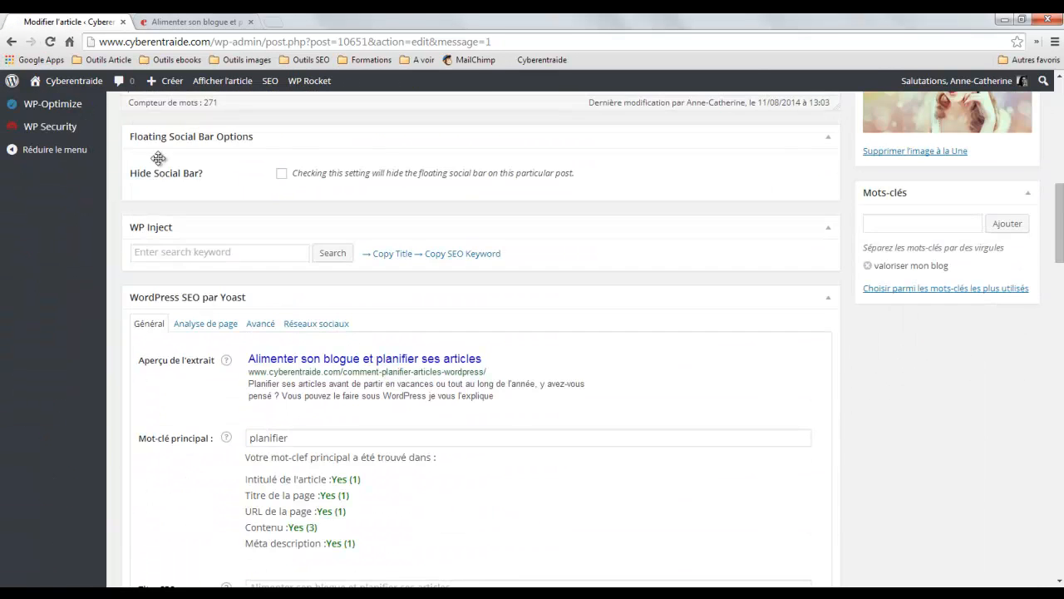
{"action": "scroll", "coordinate": [499, 291], "scroll_direction": "up", "scroll_amount": 15}
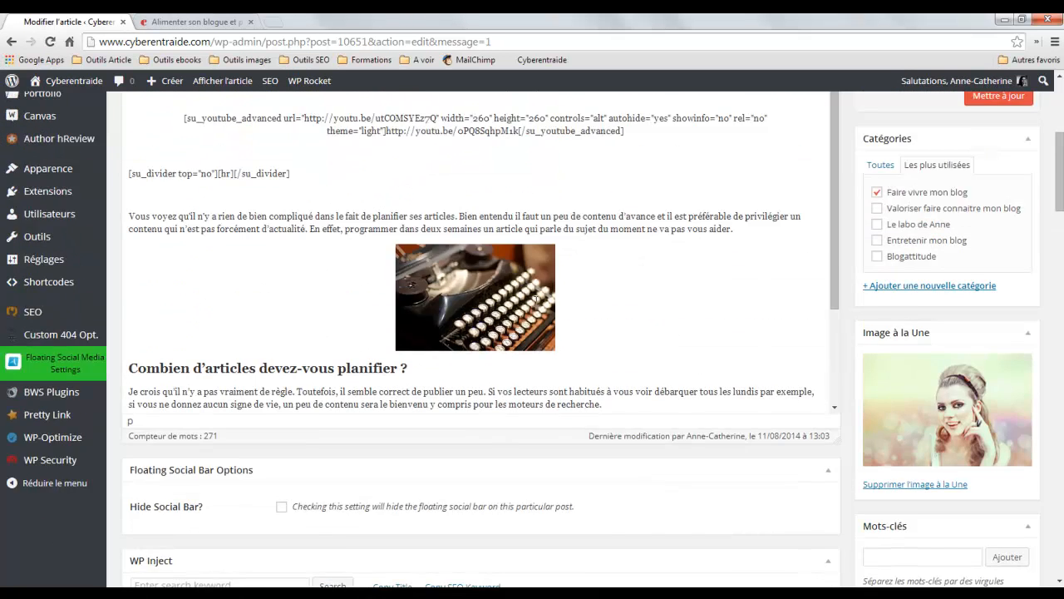
{"action": "left_click", "coordinate": [972, 105]}
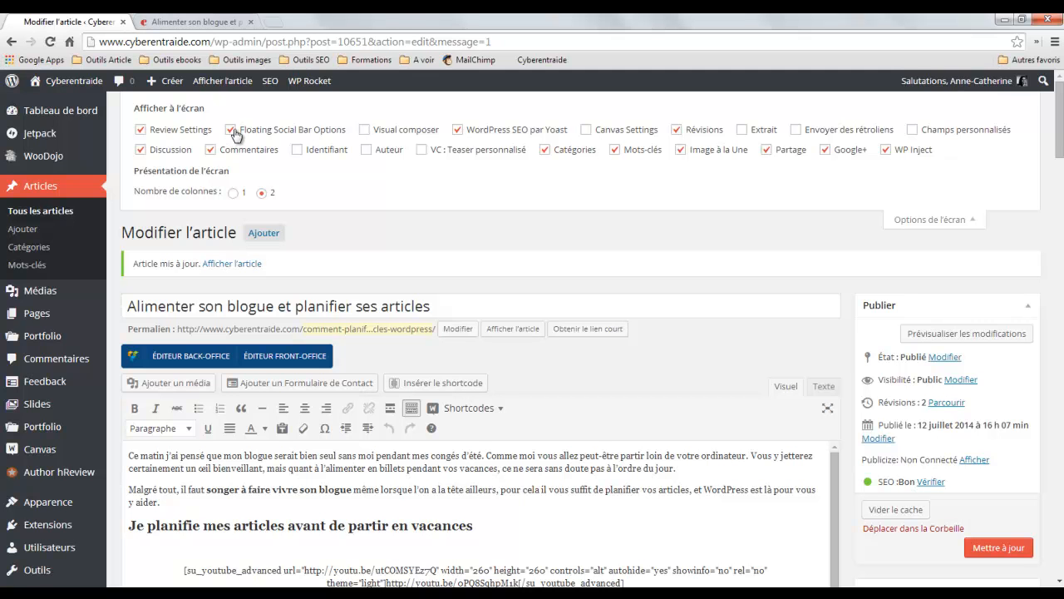
Reload the published article and examine how the floating social bar behaves along the page
{"action": "left_click", "coordinate": [219, 26]}
{"action": "key", "text": "F5"}
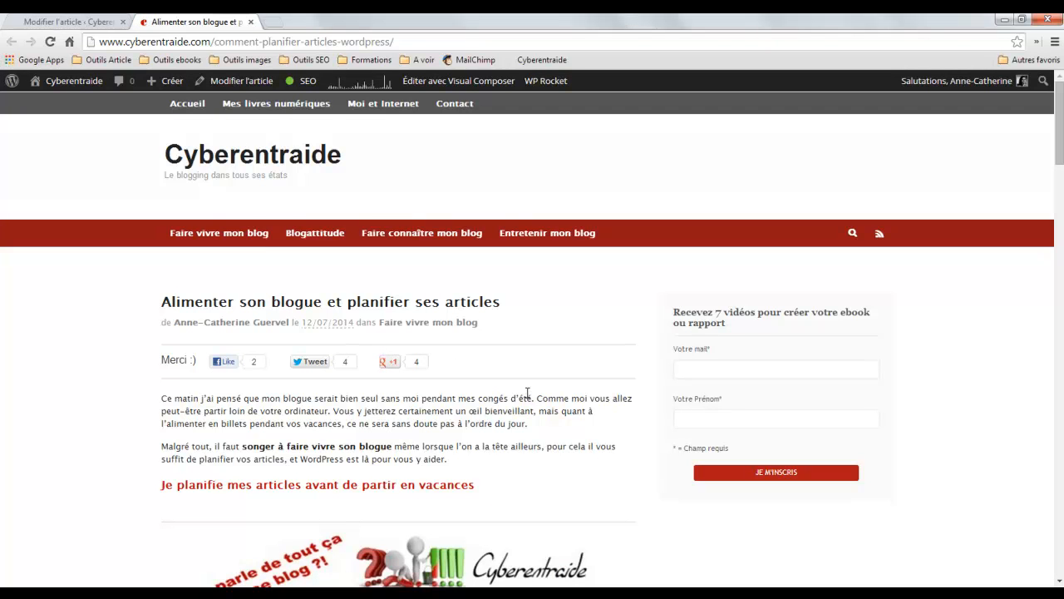
{"action": "scroll", "coordinate": [529, 398], "scroll_direction": "down", "scroll_amount": 3}
{"action": "scroll", "coordinate": [529, 399], "scroll_direction": "down", "scroll_amount": 2}
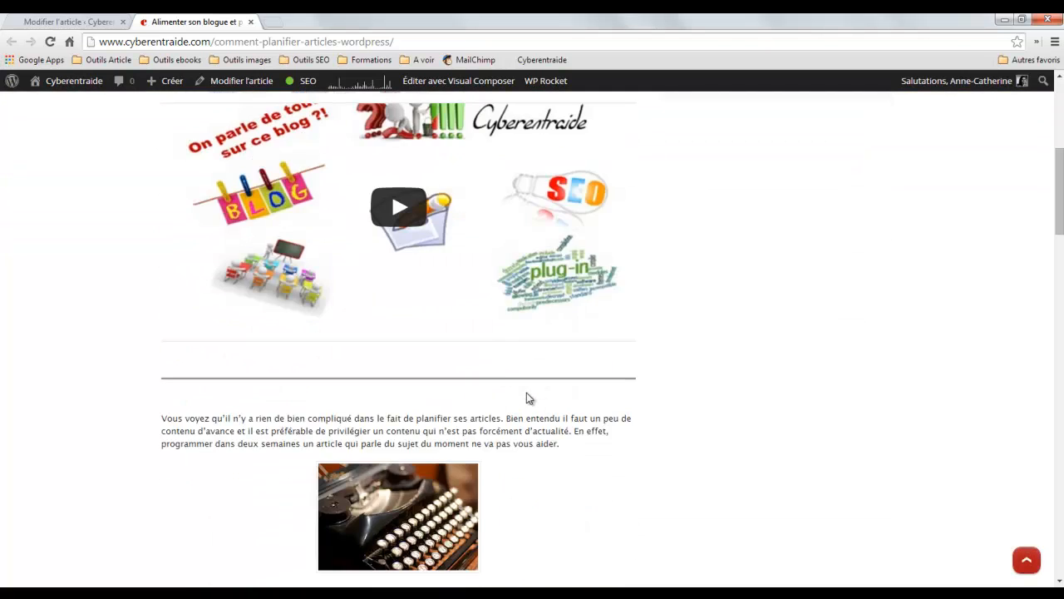
{"action": "scroll", "coordinate": [528, 399], "scroll_direction": "up", "scroll_amount": 5}
{"action": "scroll", "coordinate": [529, 398], "scroll_direction": "down", "scroll_amount": 2}
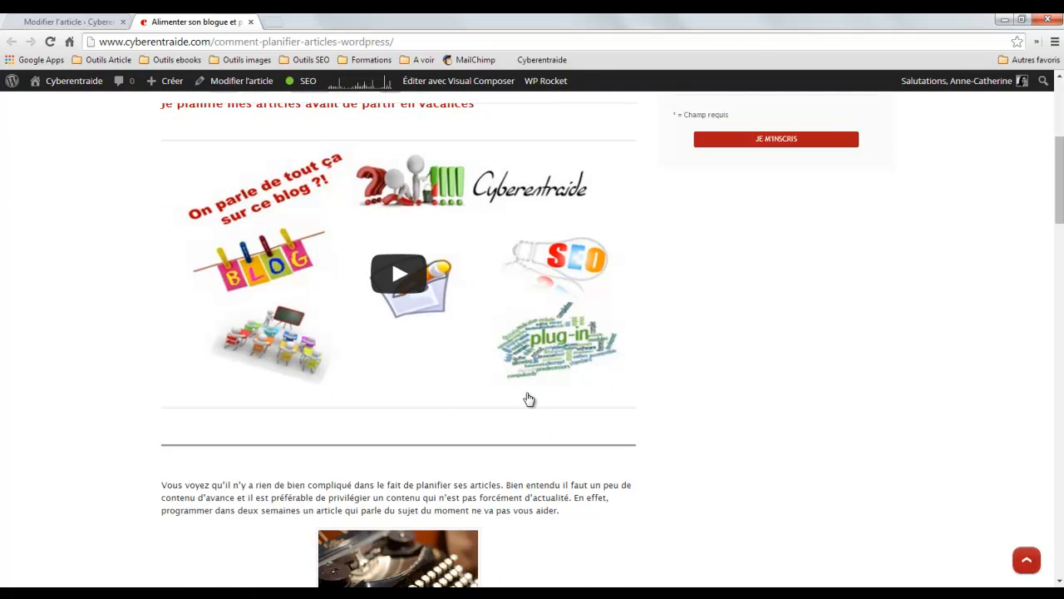
{"action": "scroll", "coordinate": [529, 397], "scroll_direction": "down", "scroll_amount": 1}
{"action": "scroll", "coordinate": [529, 398], "scroll_direction": "up", "scroll_amount": 4}
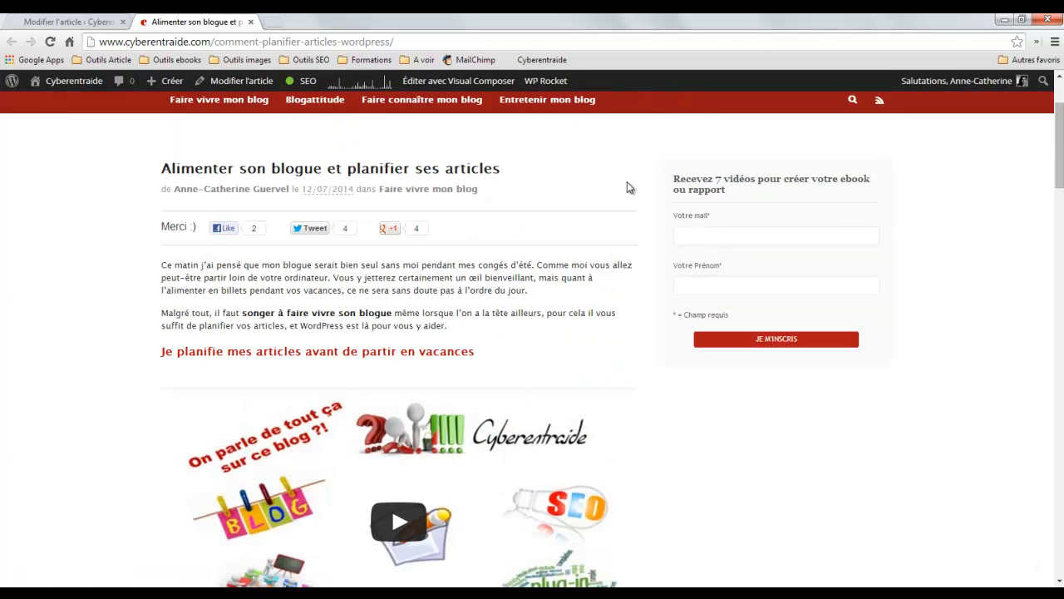
{"action": "scroll", "coordinate": [576, 207], "scroll_direction": "down", "scroll_amount": 1}
{"action": "scroll", "coordinate": [576, 207], "scroll_direction": "down", "scroll_amount": 1}
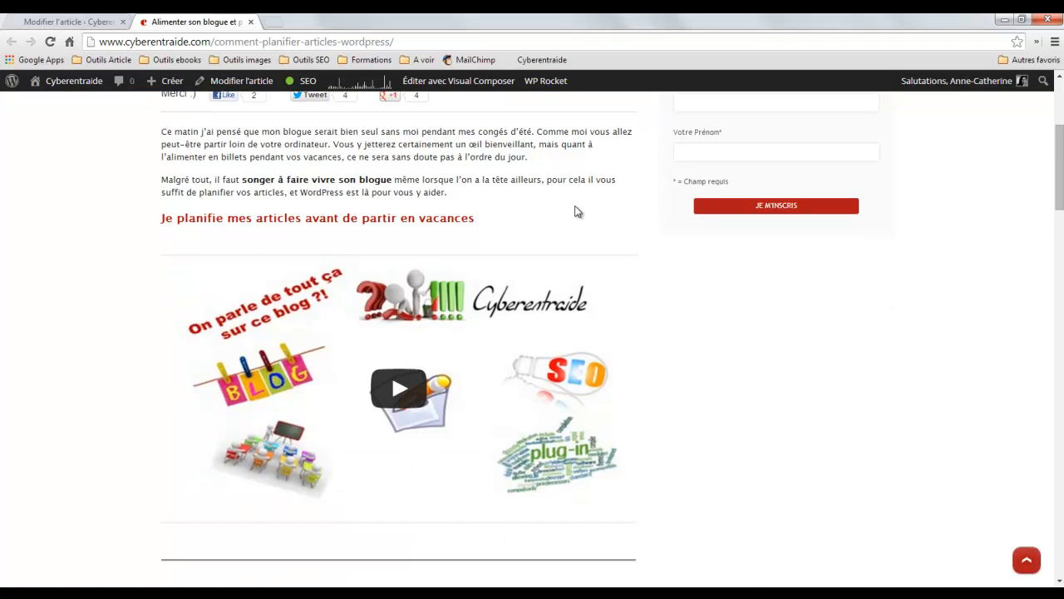
{"action": "scroll", "coordinate": [577, 211], "scroll_direction": "down", "scroll_amount": 3}
{"action": "scroll", "coordinate": [576, 211], "scroll_direction": "up", "scroll_amount": 6}
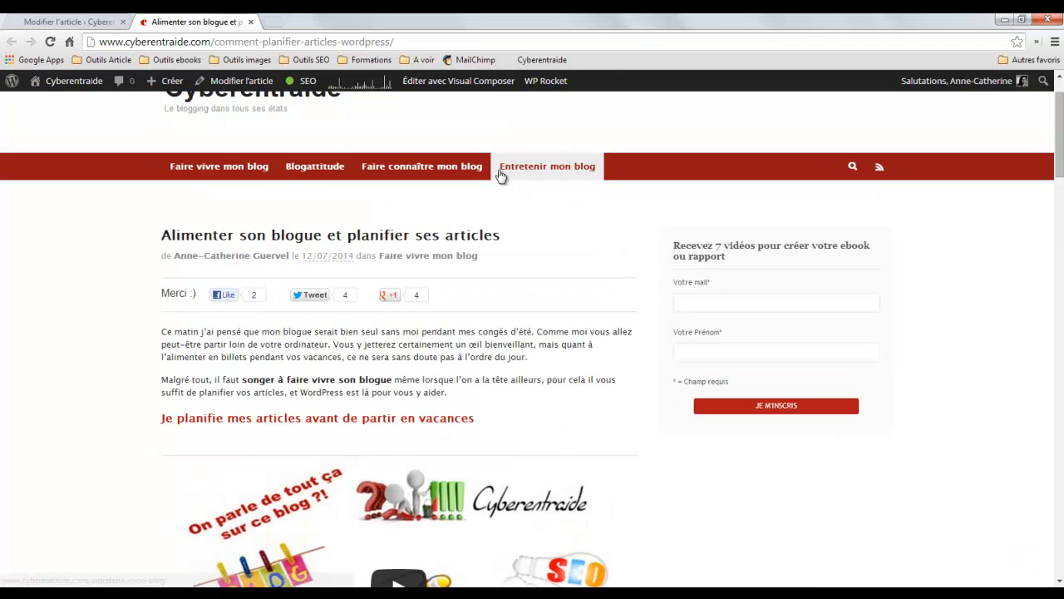
{"action": "scroll", "coordinate": [343, 211], "scroll_direction": "up", "scroll_amount": 1}
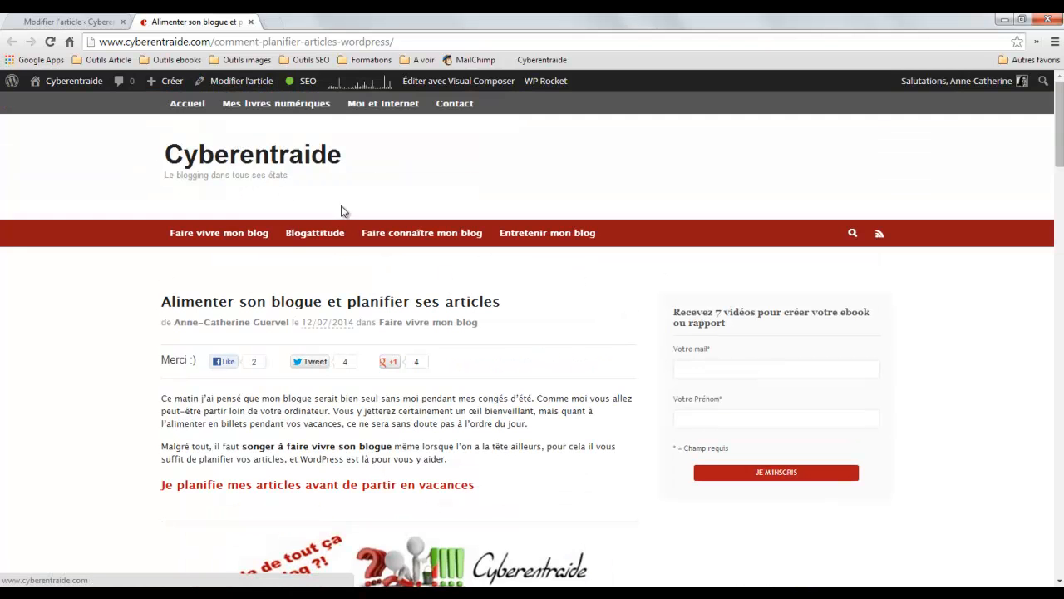